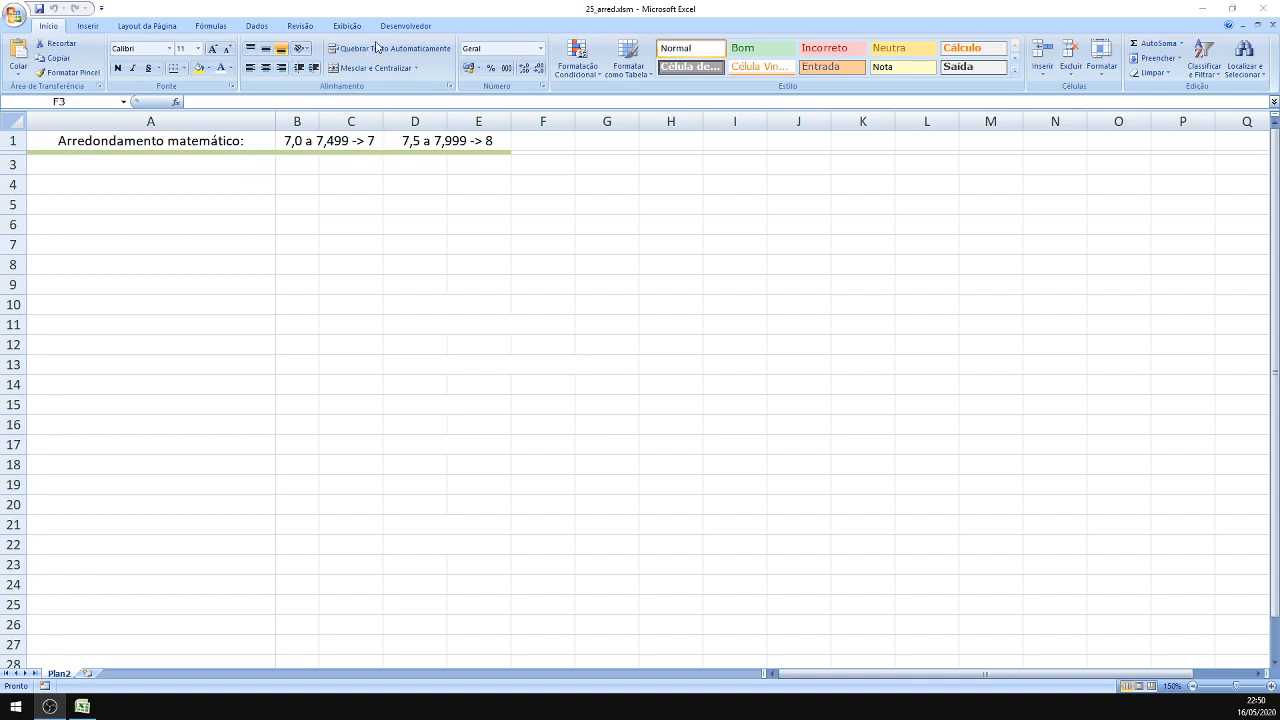
Step: Reveal the example formulas =ARRED(9,5483;1), =ARRED(9,5483;2) and =ARRED(9,5483;3) in A3:A5, each with its result in B3:B5
click(461, 18)
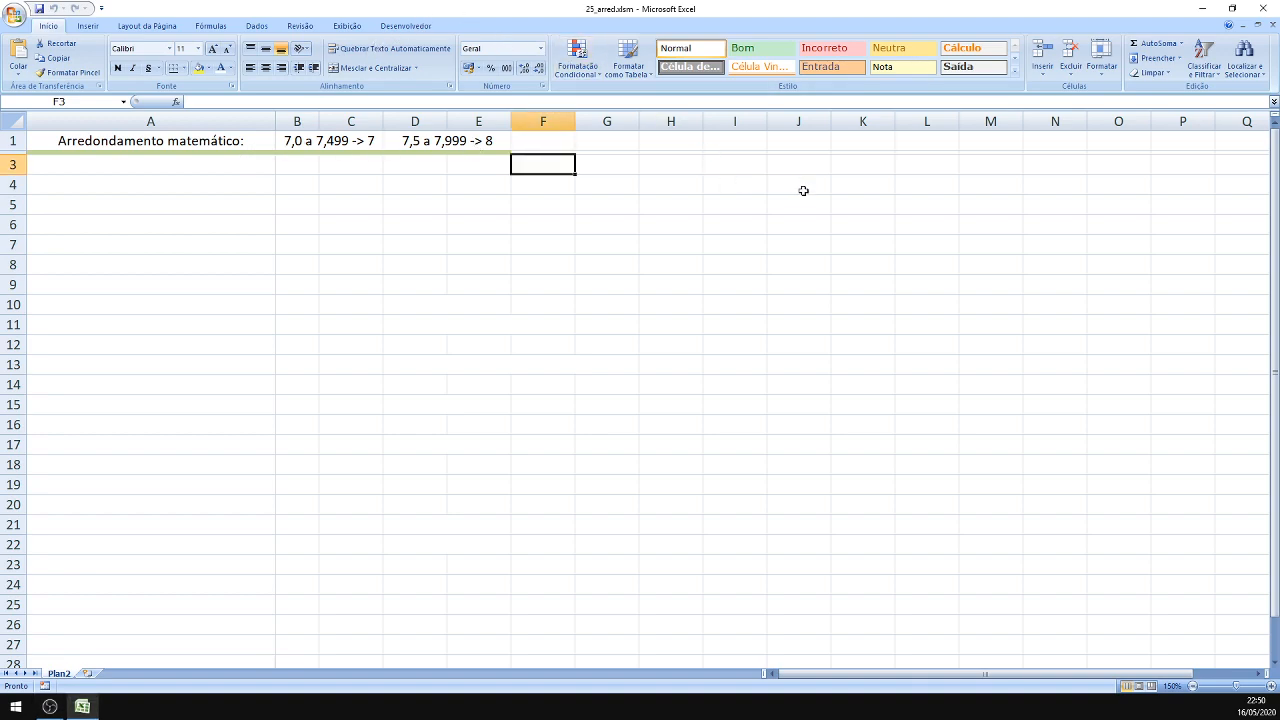
click(122, 165)
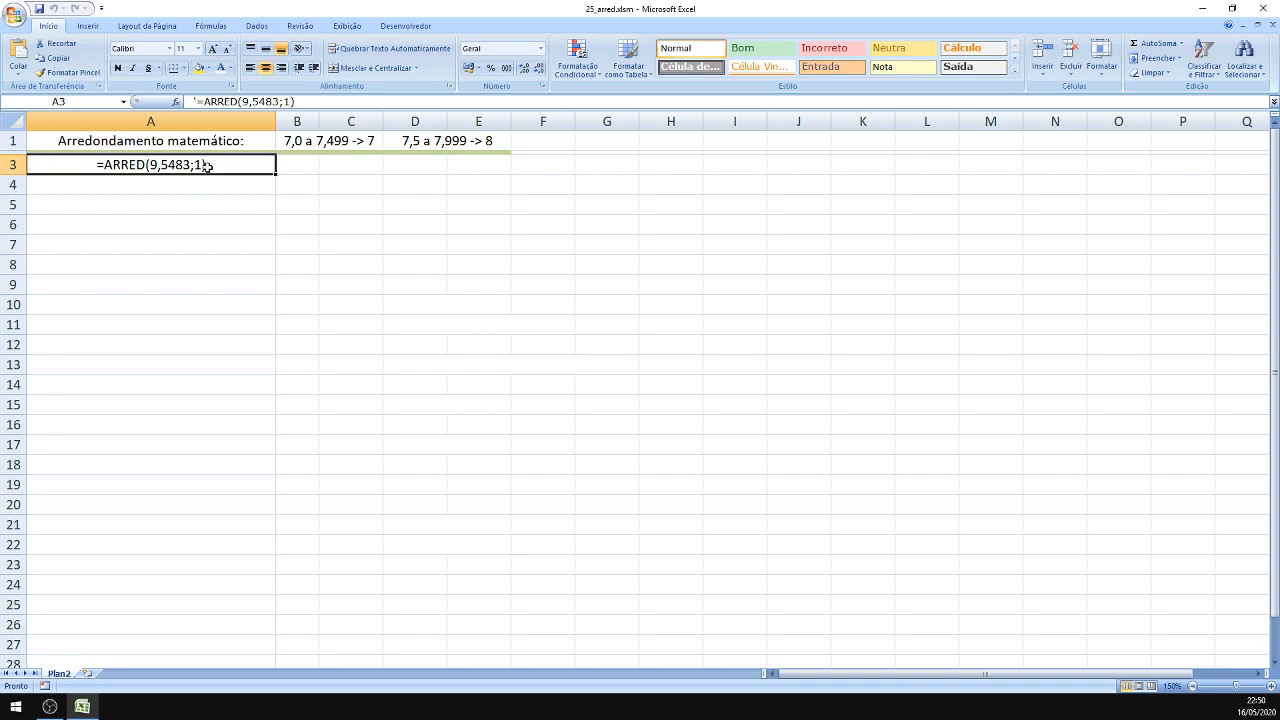
click(288, 164)
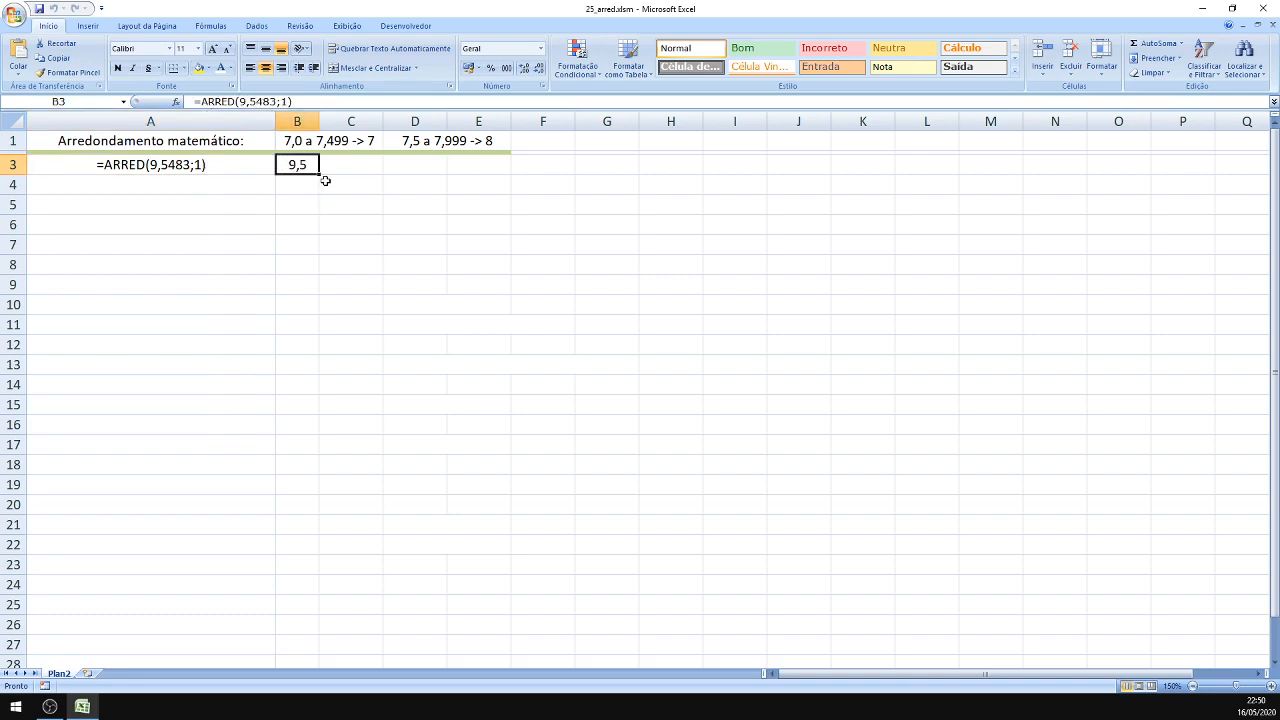
click(162, 187)
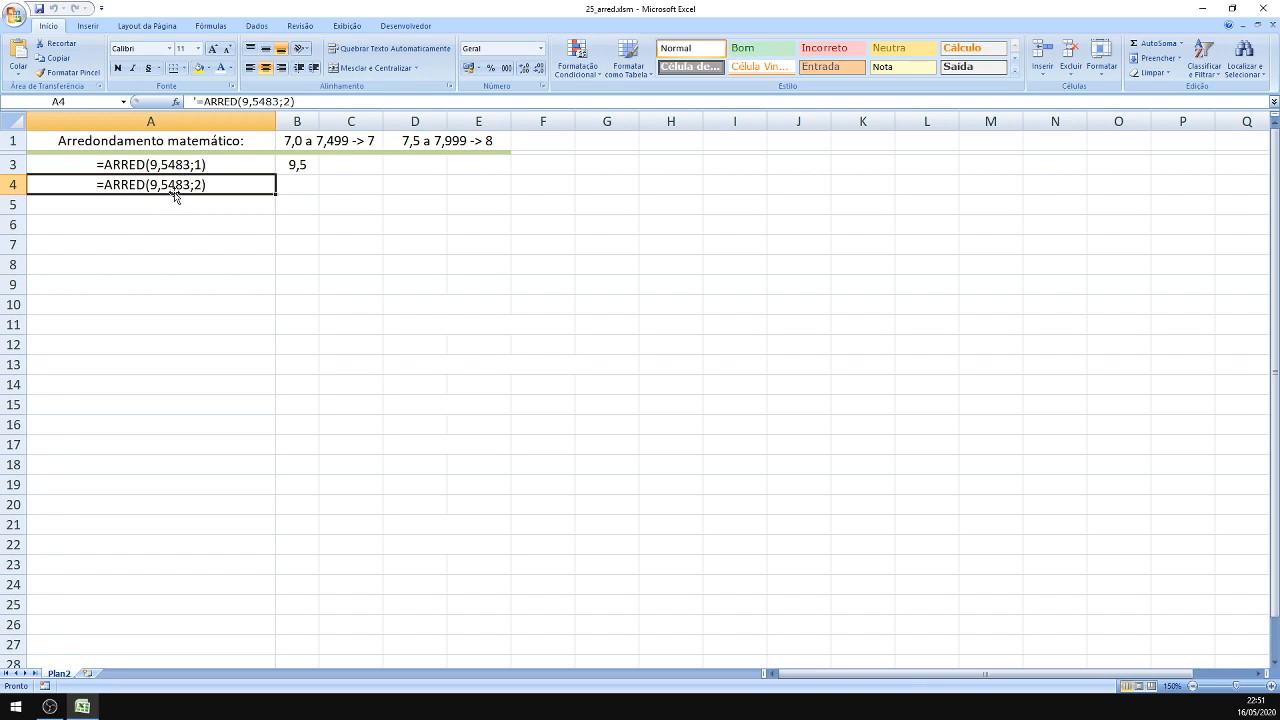
click(317, 185)
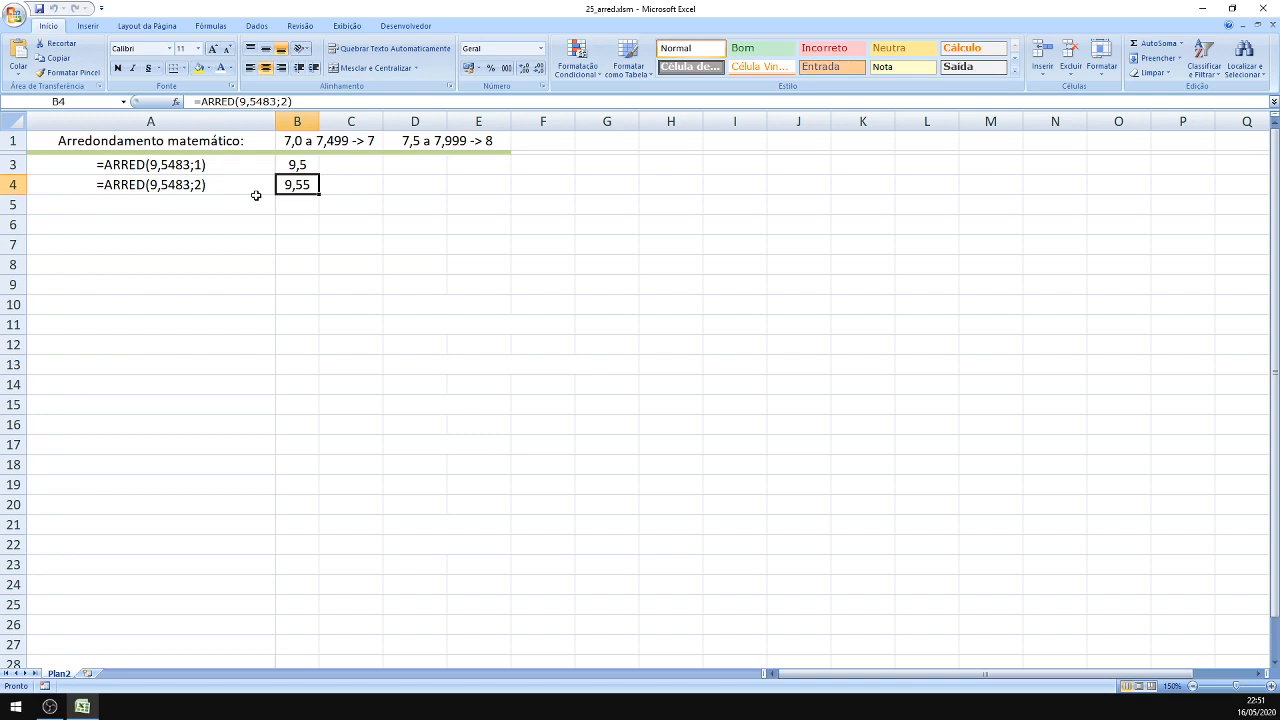
click(201, 202)
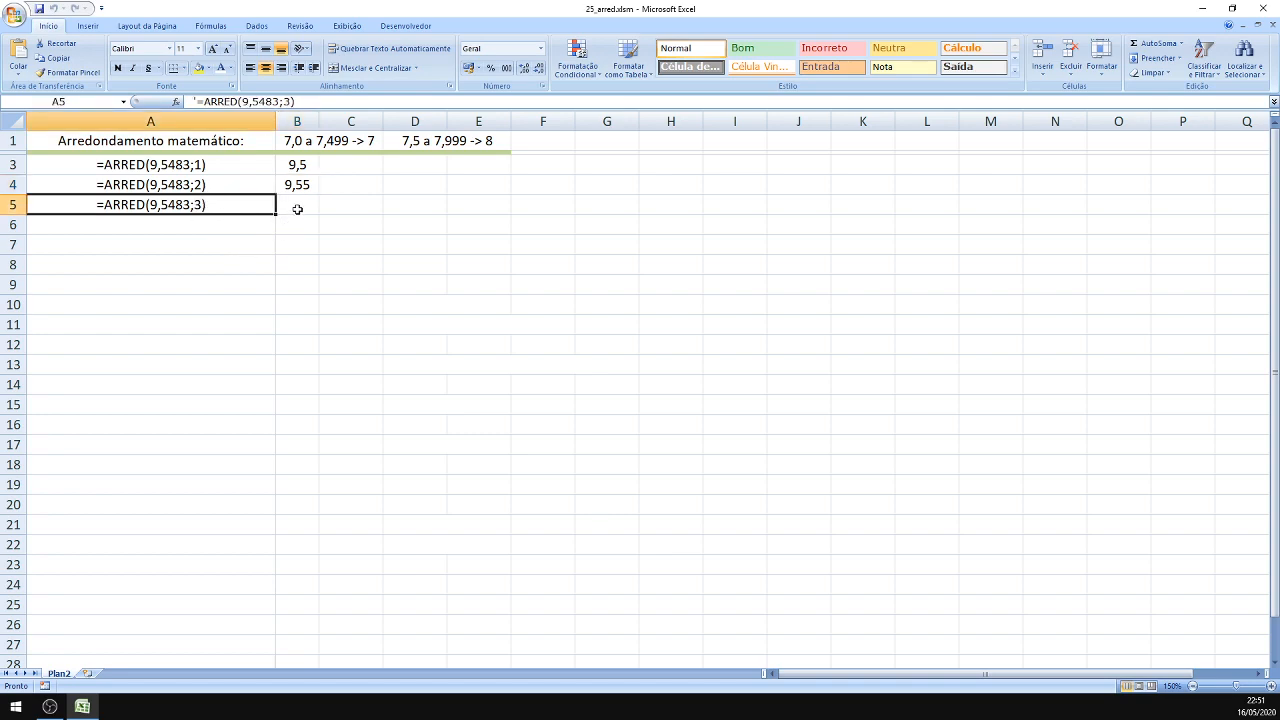
click(298, 208)
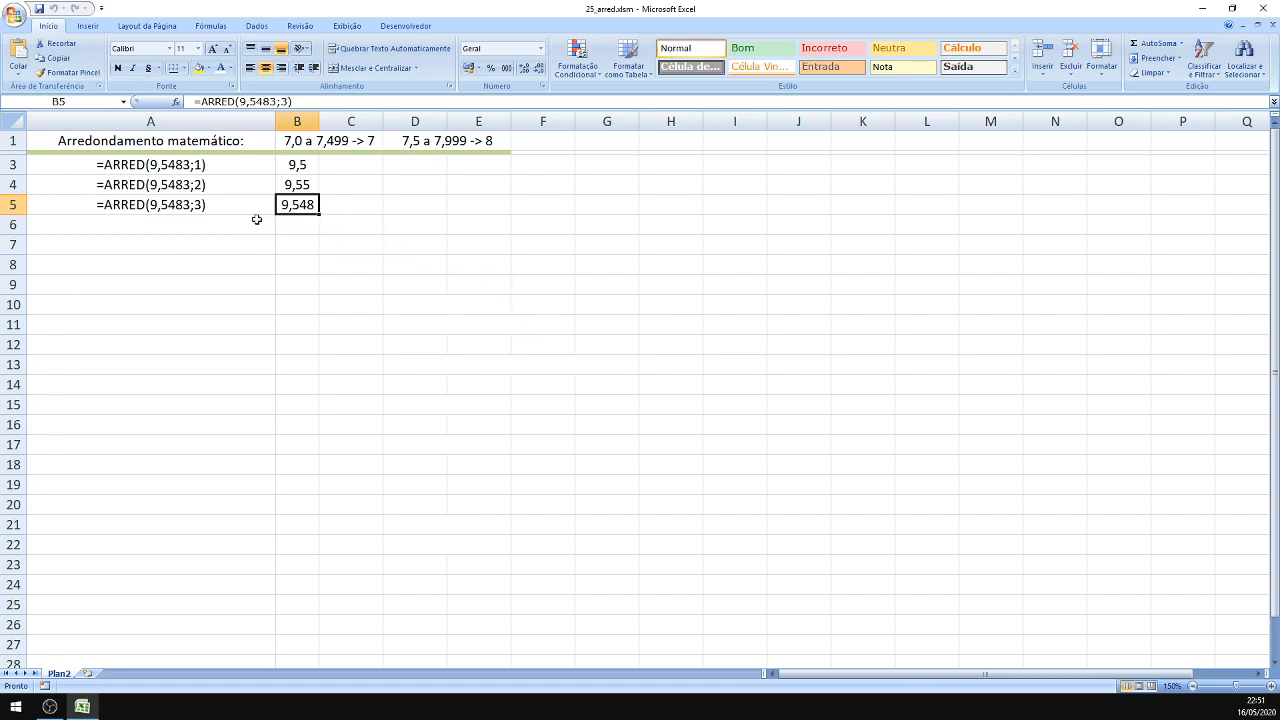
Step: Reveal the negative-digit examples =ARRED(95483;-1), =ARRED(95483;-2) and =ARRED(95483;-3) in A6:A8, each with its result in B6:B8
click(182, 228)
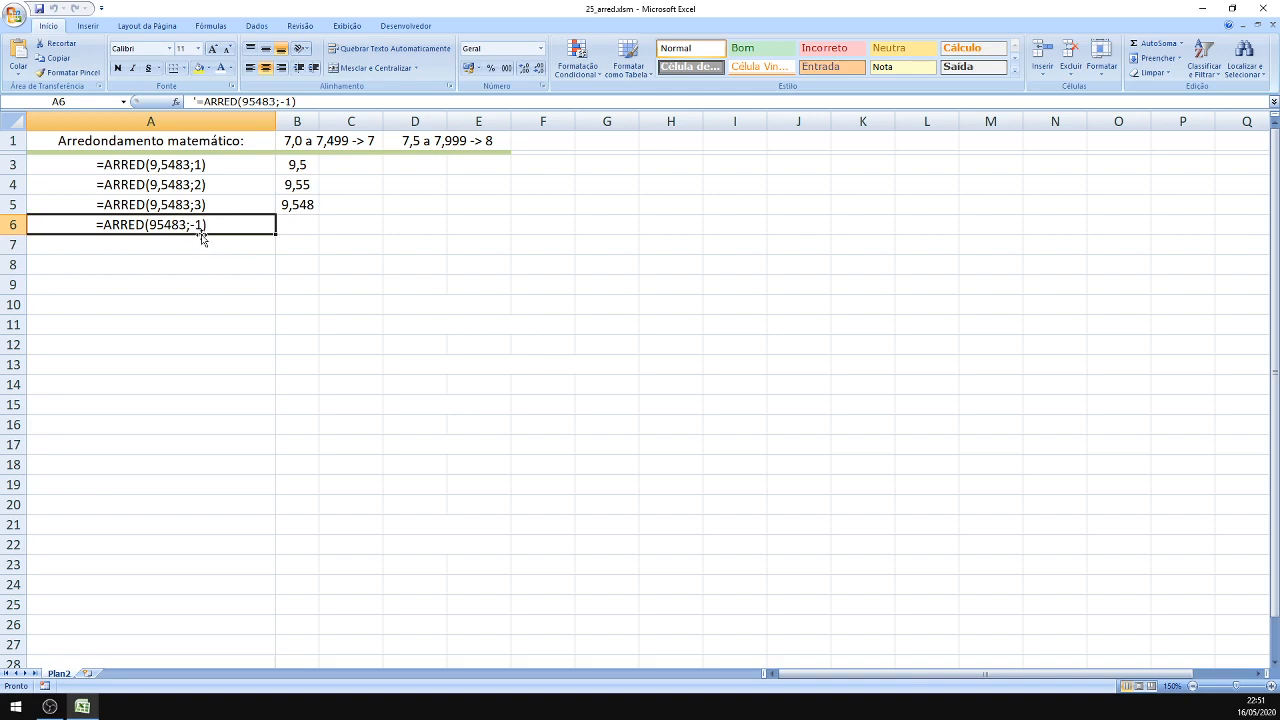
click(297, 224)
text(=ARRED(95483;-1))
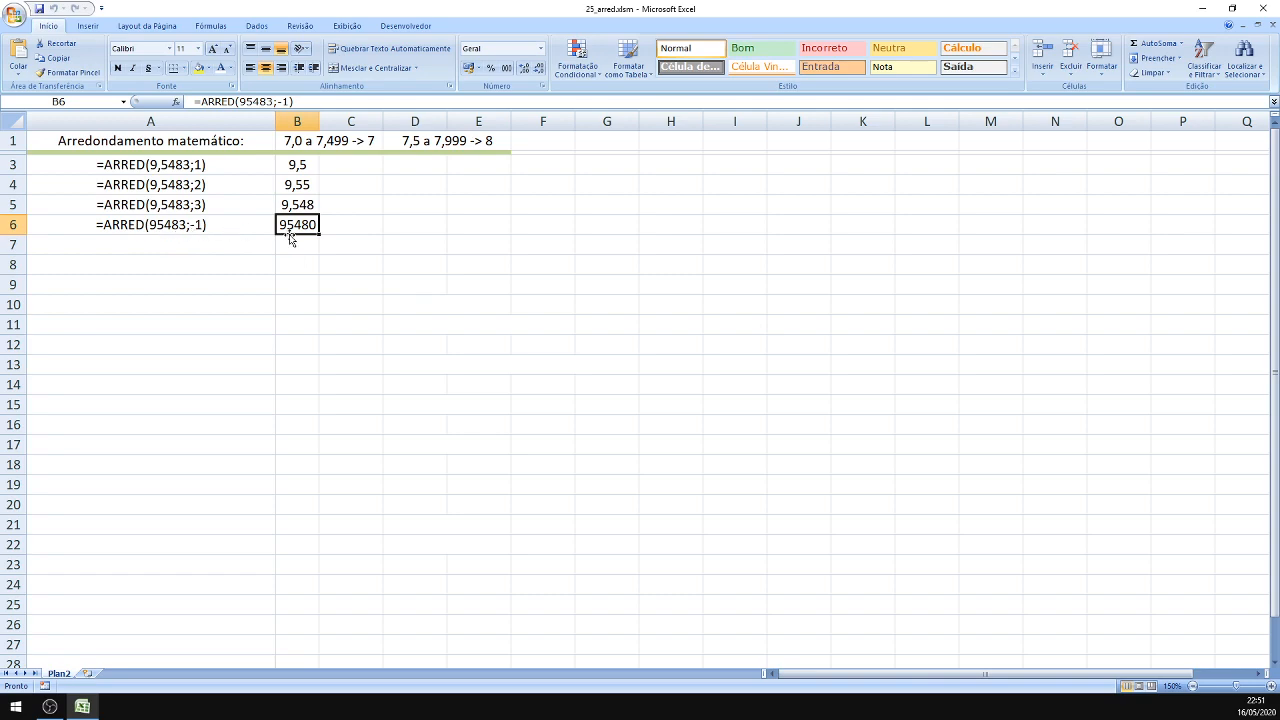
click(165, 244)
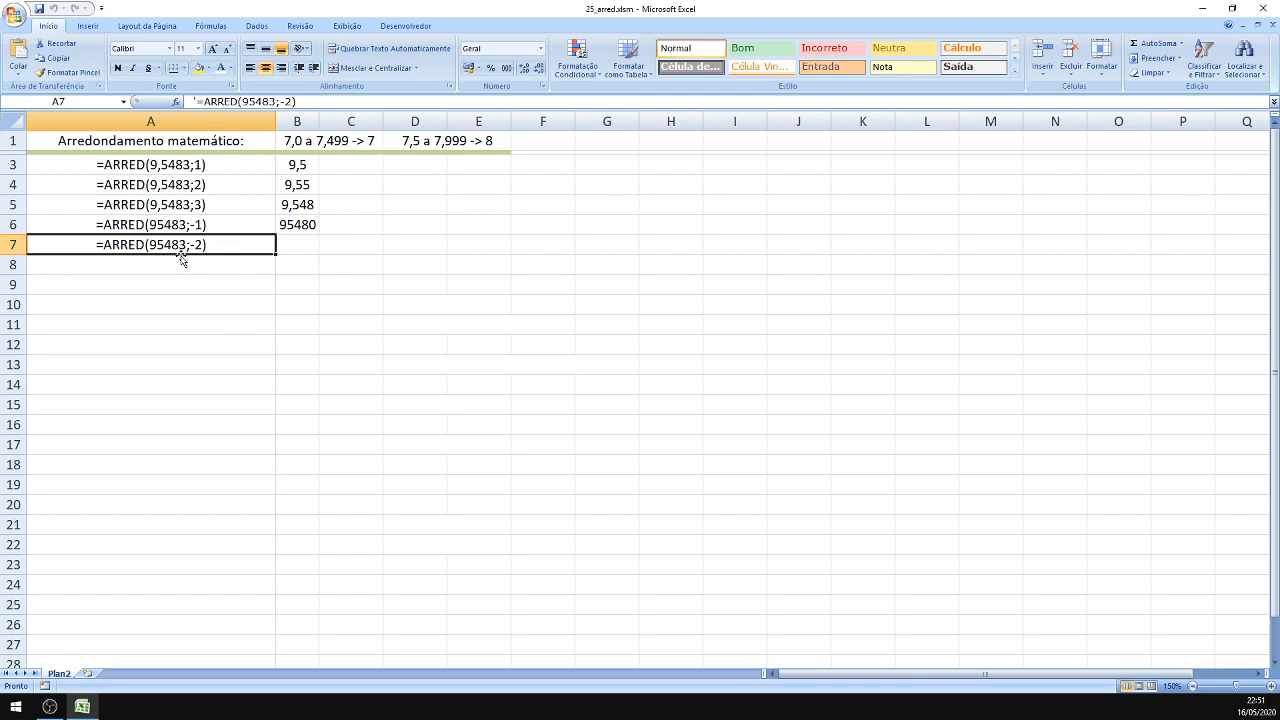
click(296, 247)
text(=ARRED(95483;-2))
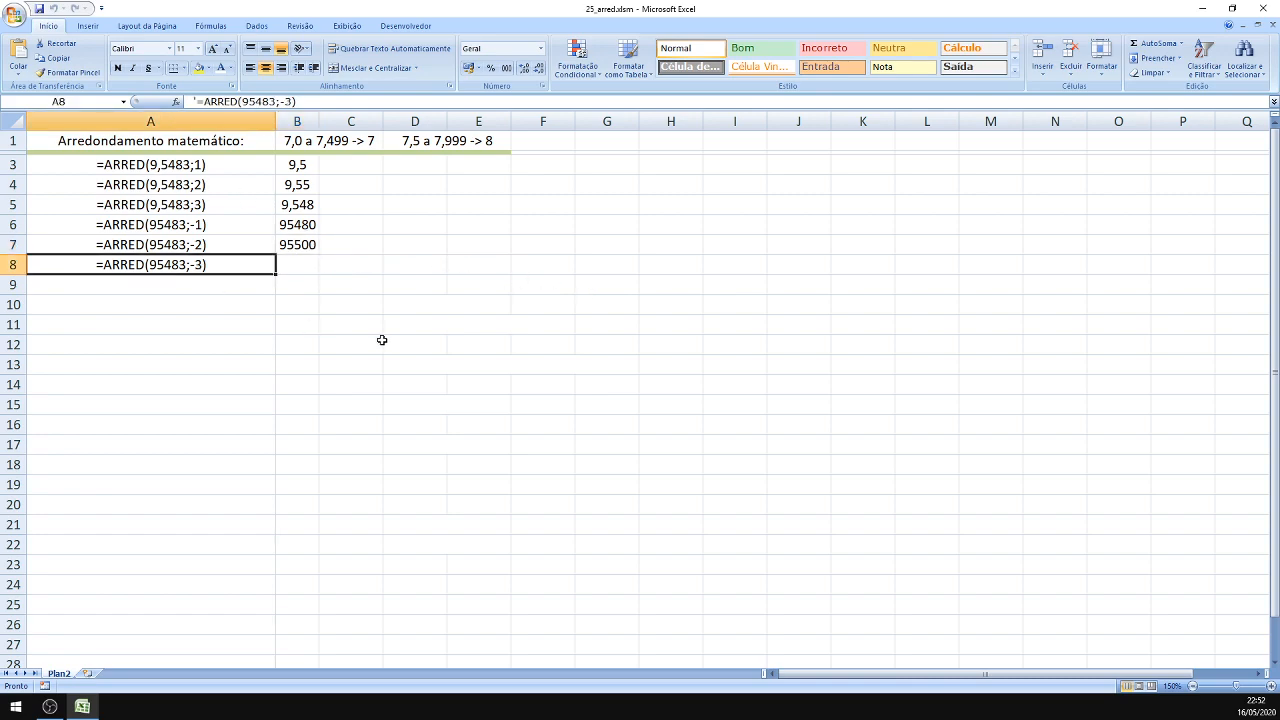
click(301, 267)
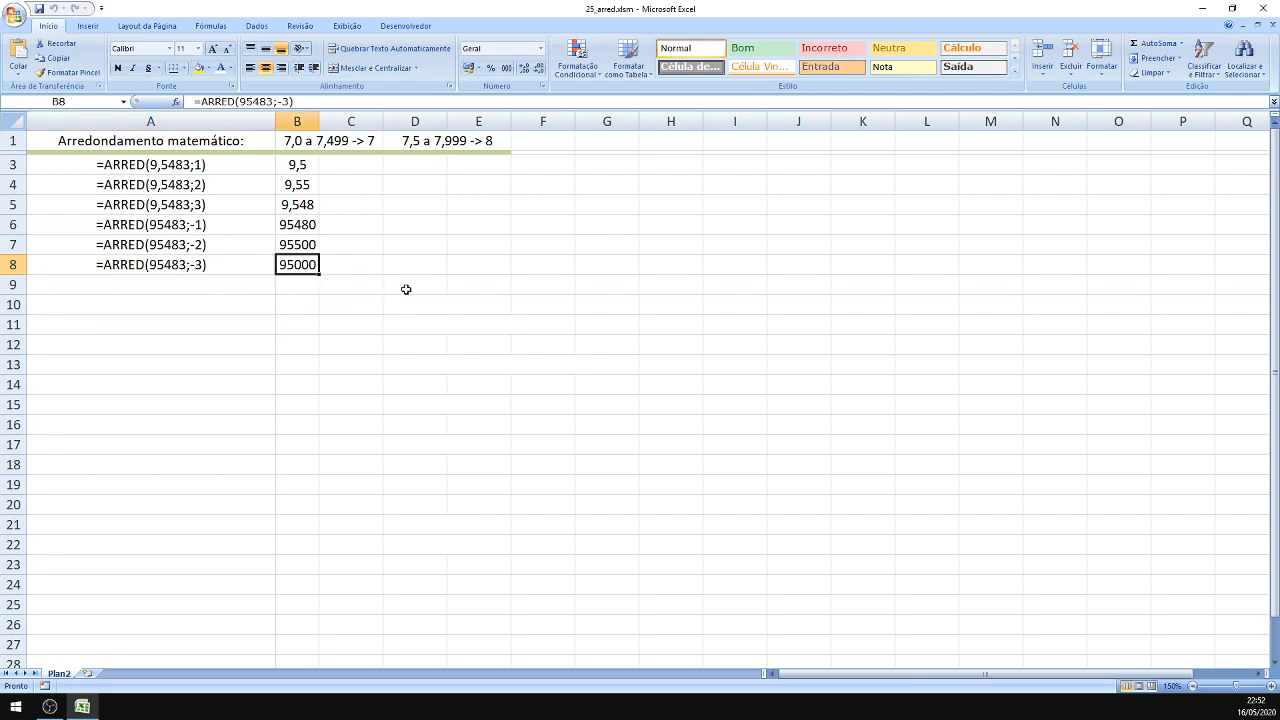
Step: Reveal =ARRED(9,5483;0) in A9 and =INT(9,5483) in A10 with their results in column B, plus the note "para baixo!" in D10
click(215, 288)
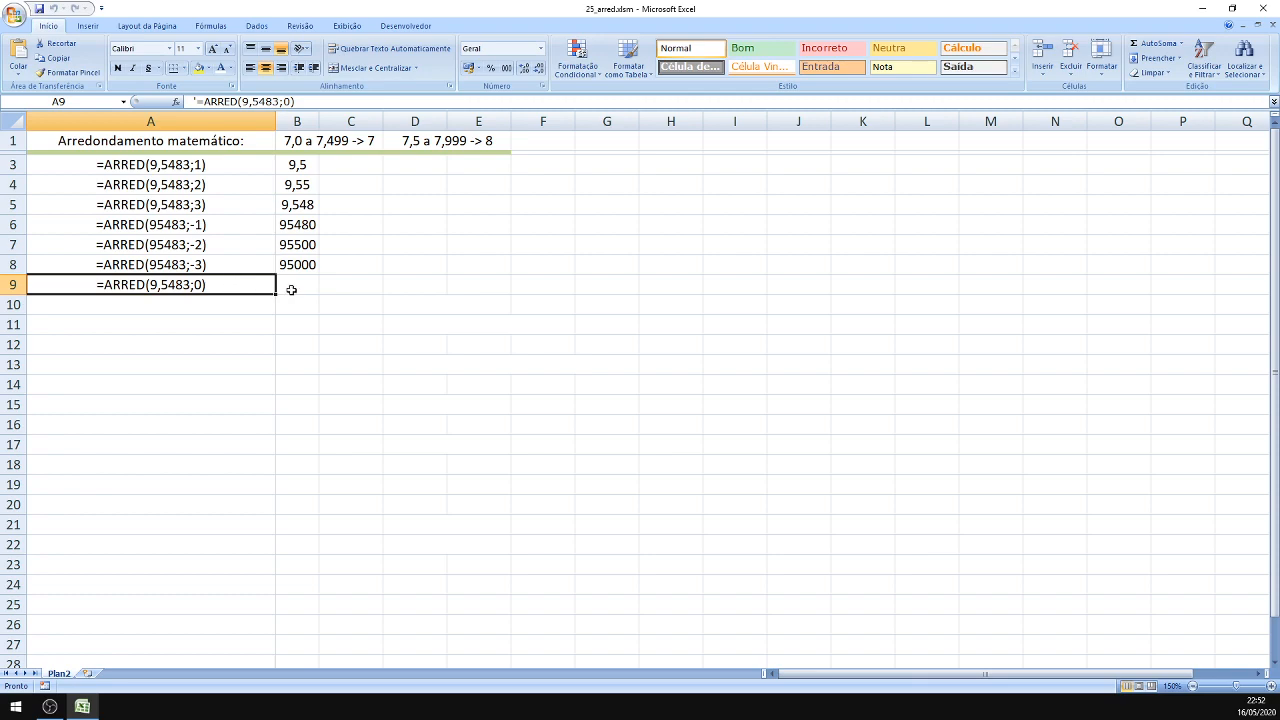
click(295, 289)
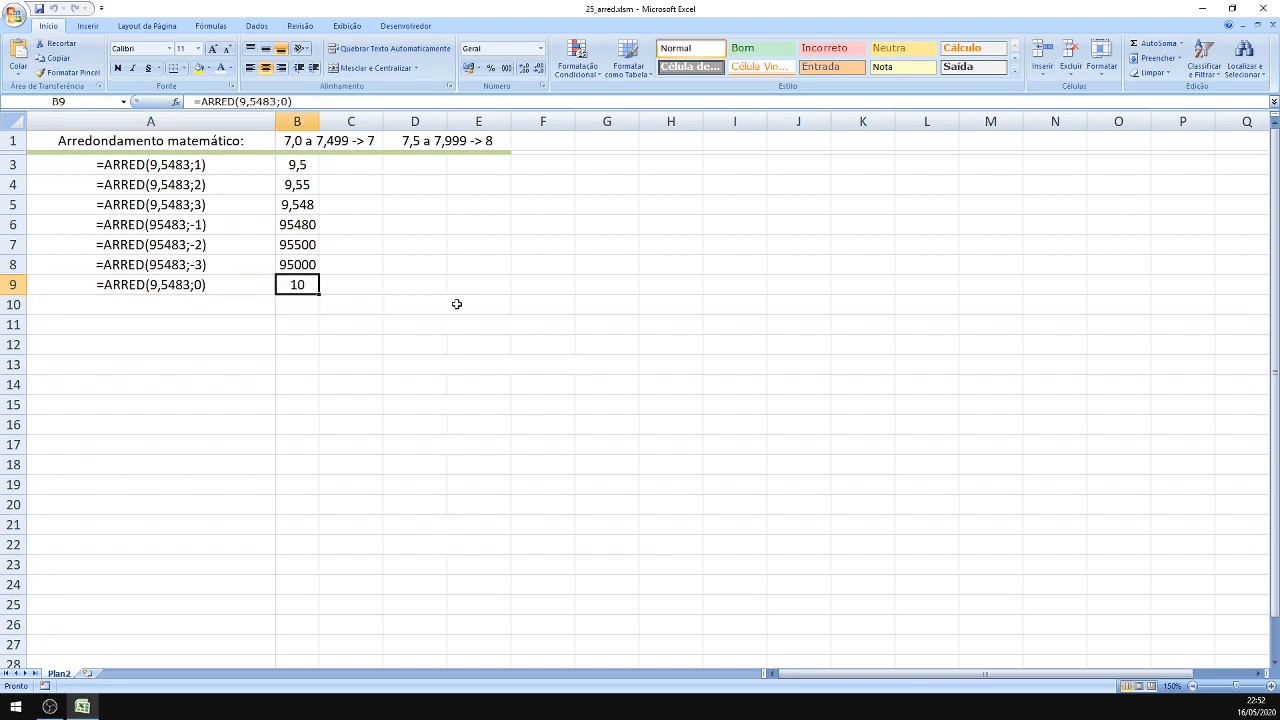
click(240, 306)
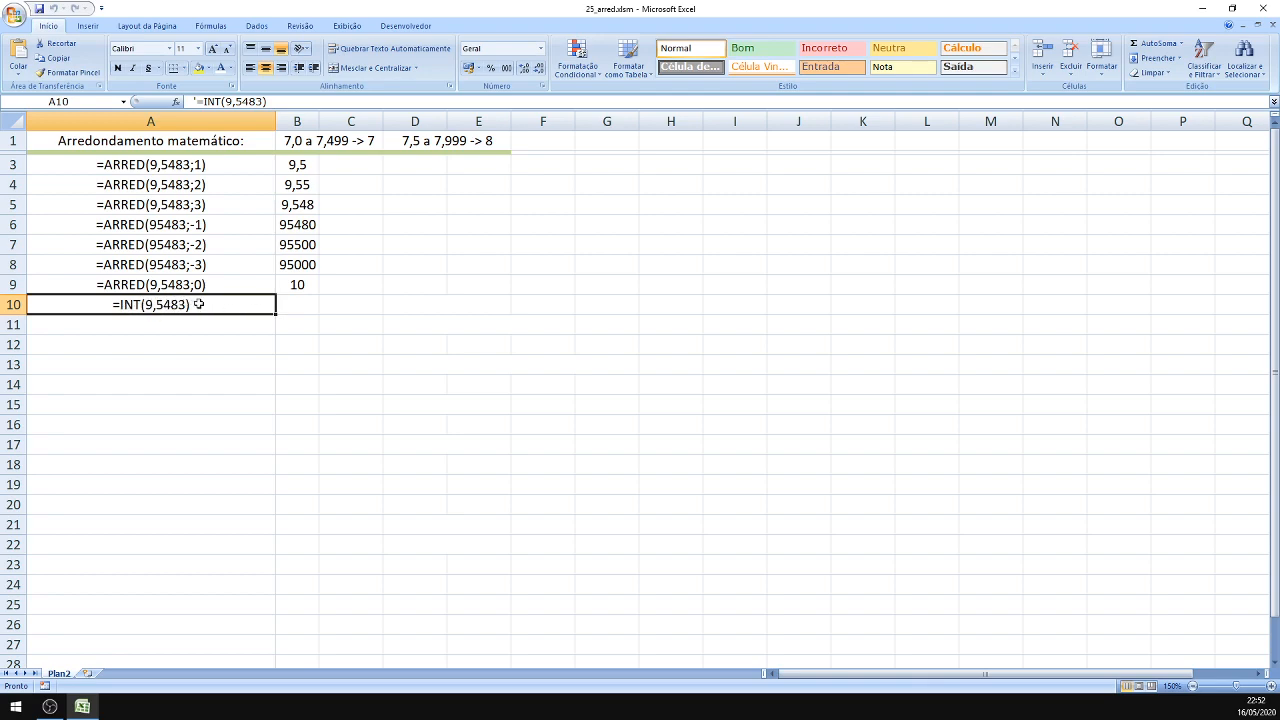
click(313, 309)
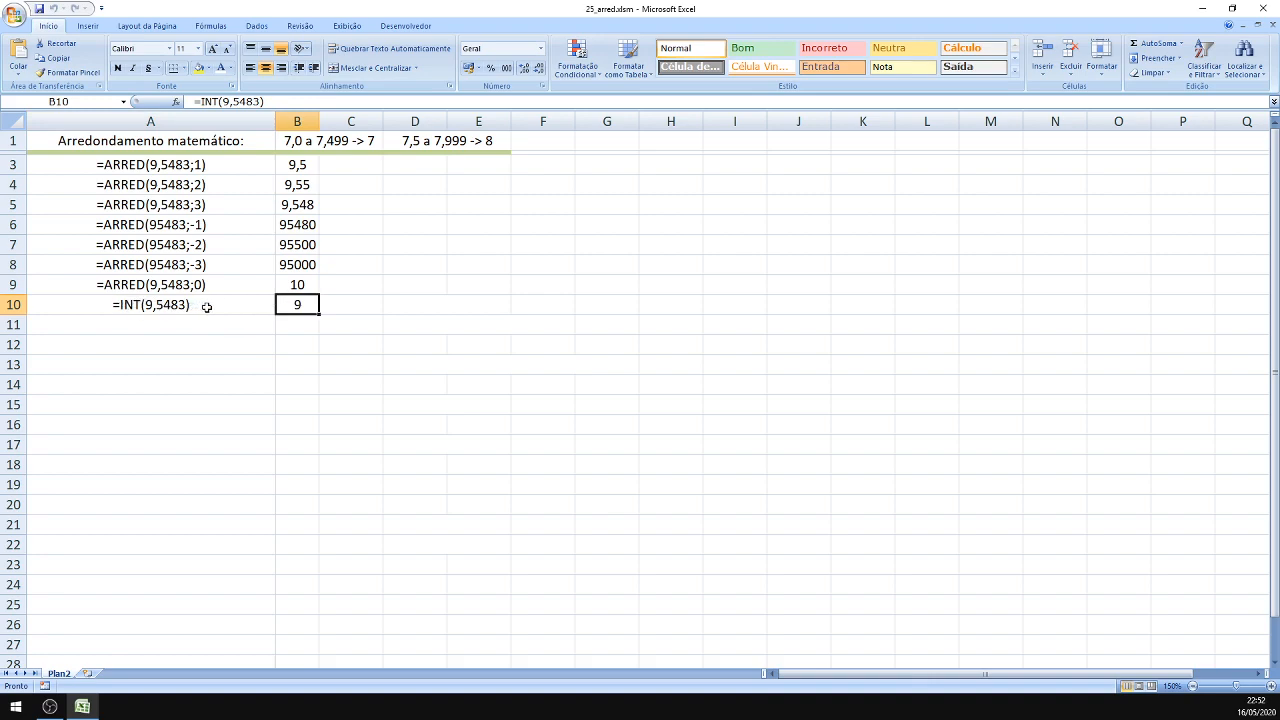
click(418, 311)
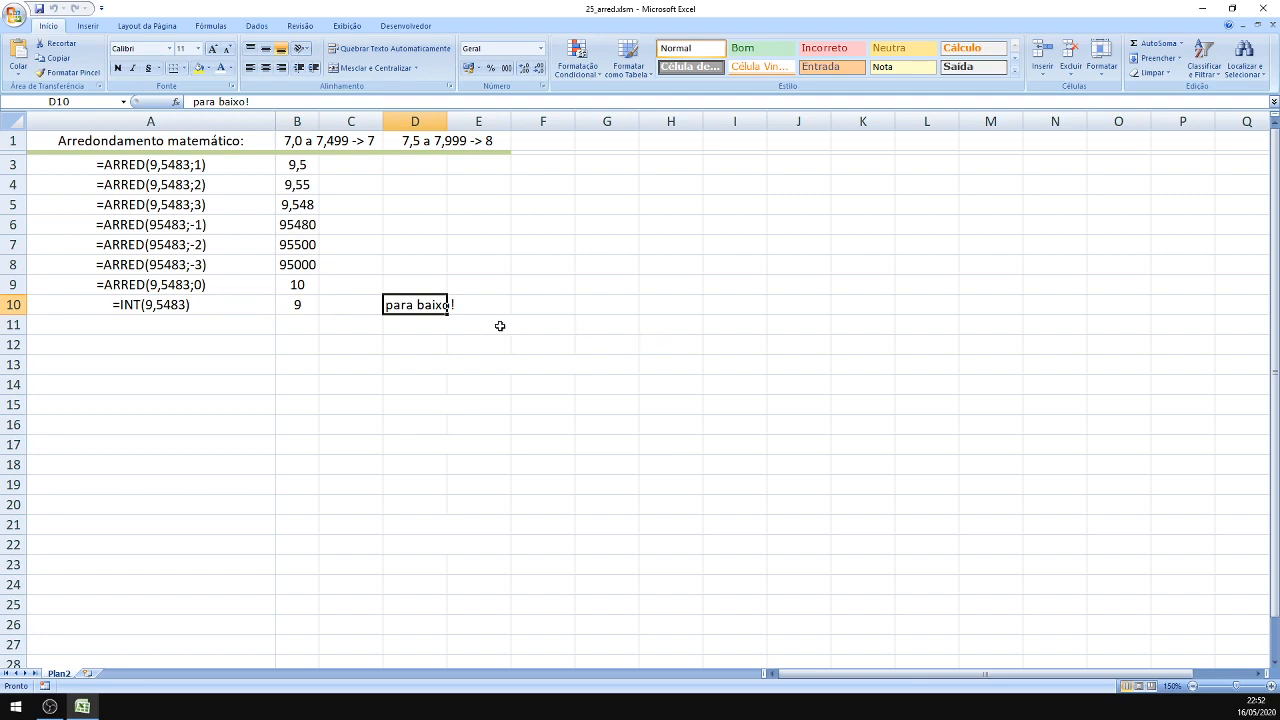
Step: Reveal =TRUNCAR(9,5483) in A11, its result and the note "tira parte fracionária" in D11, and compare it with the INT example in A10
click(237, 306)
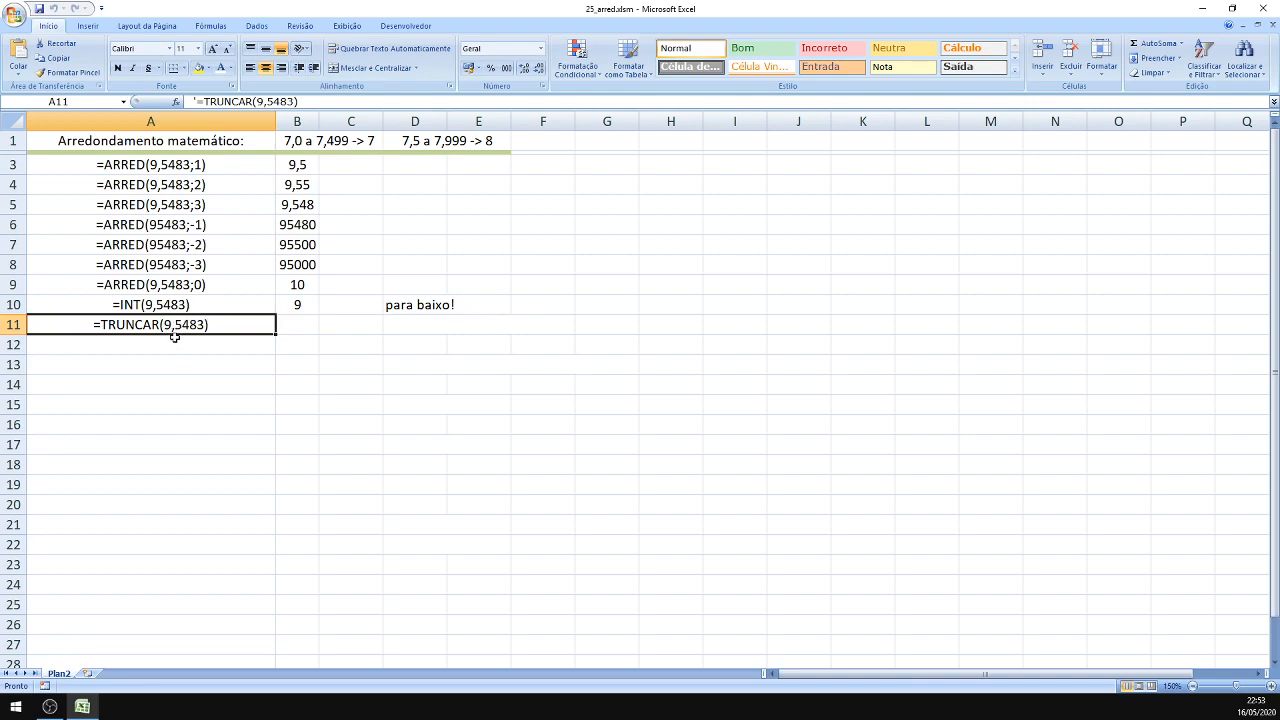
click(297, 330)
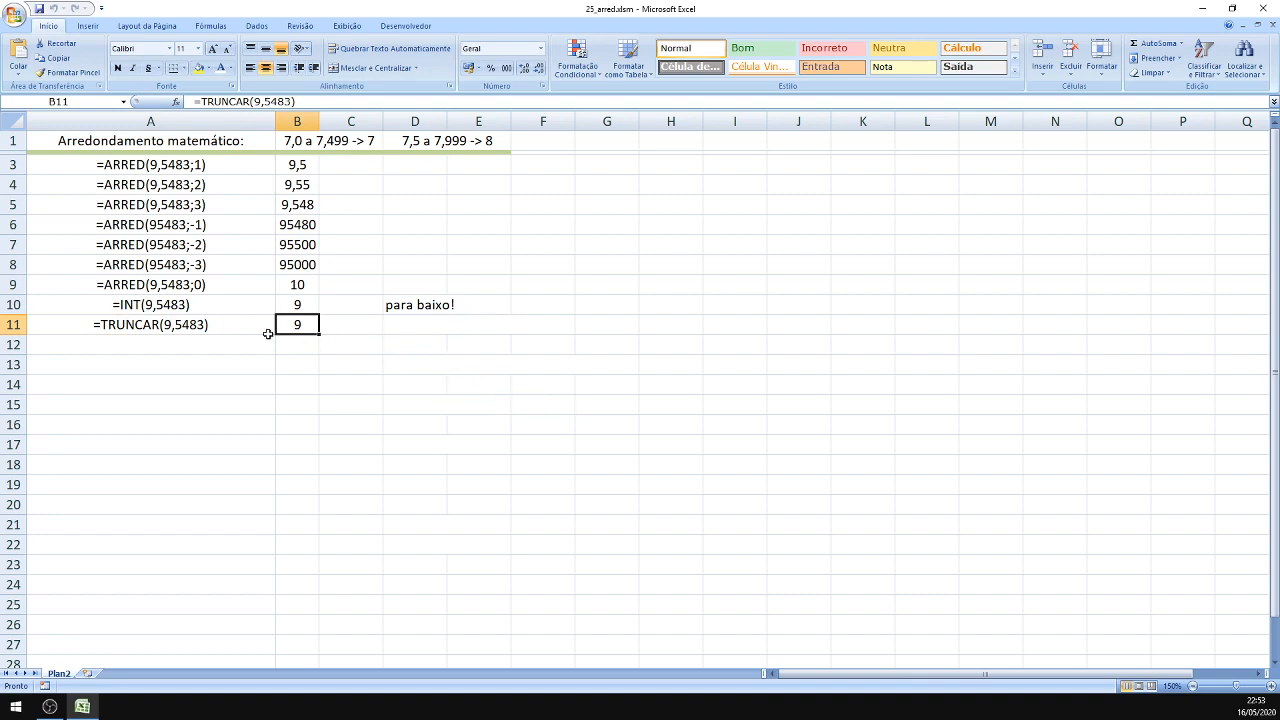
click(405, 325)
text(tira parte fracionária)
click(96, 330)
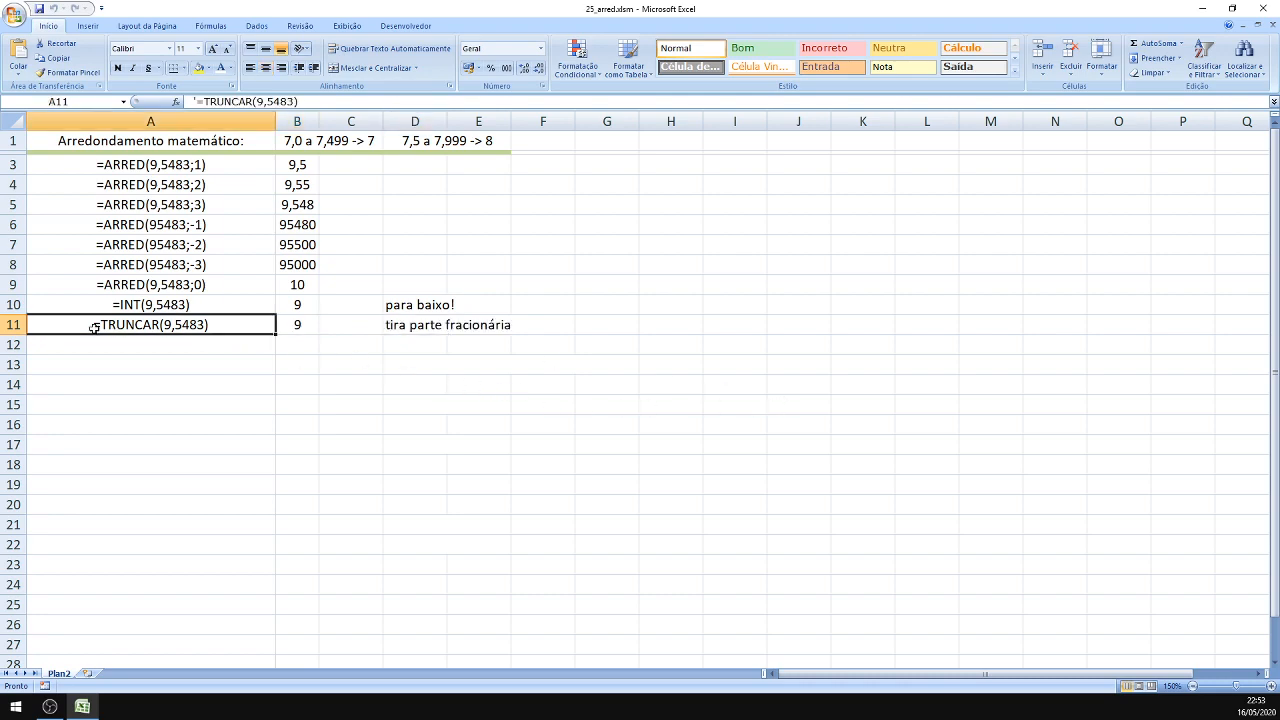
click(148, 305)
click(164, 326)
click(174, 304)
click(192, 320)
Step: Reveal =INT(-9,5483) in A12 and =TRUNCAR(-9,5483) in A13 with their results, plus the note "igual INT, menos para negativos" in D13
click(204, 342)
text(=INT(-9,5483))
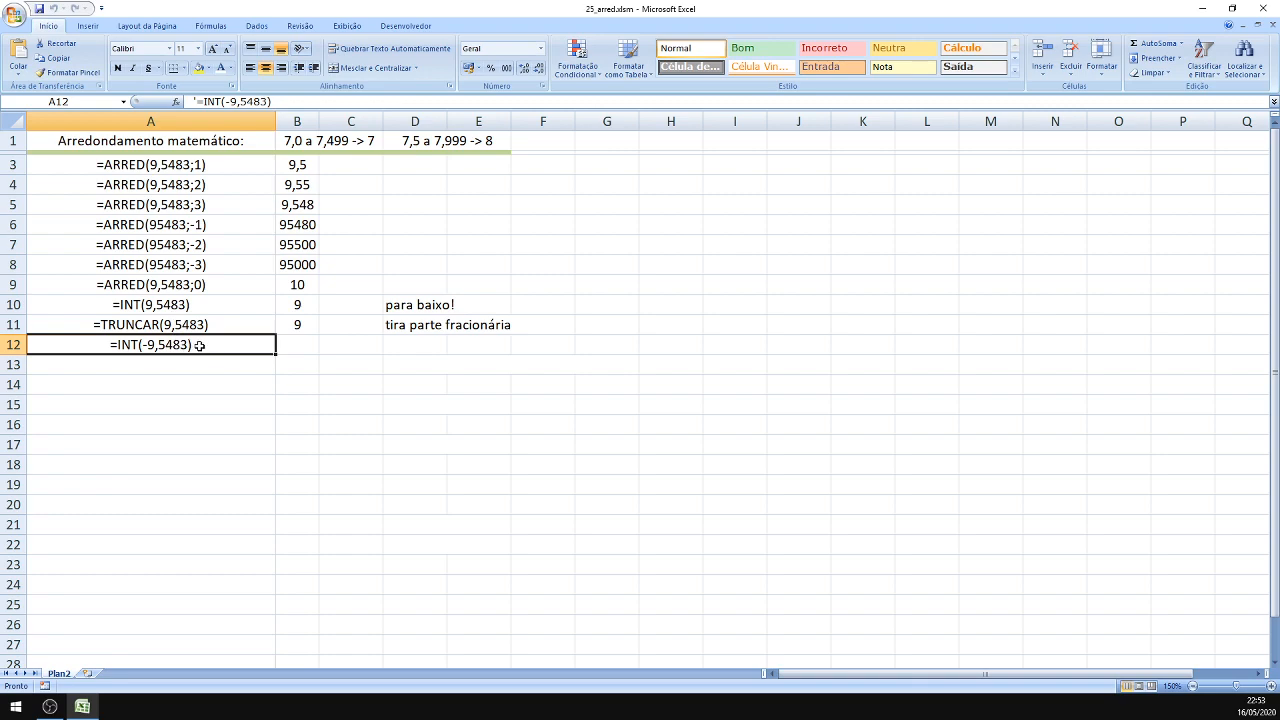
click(300, 346)
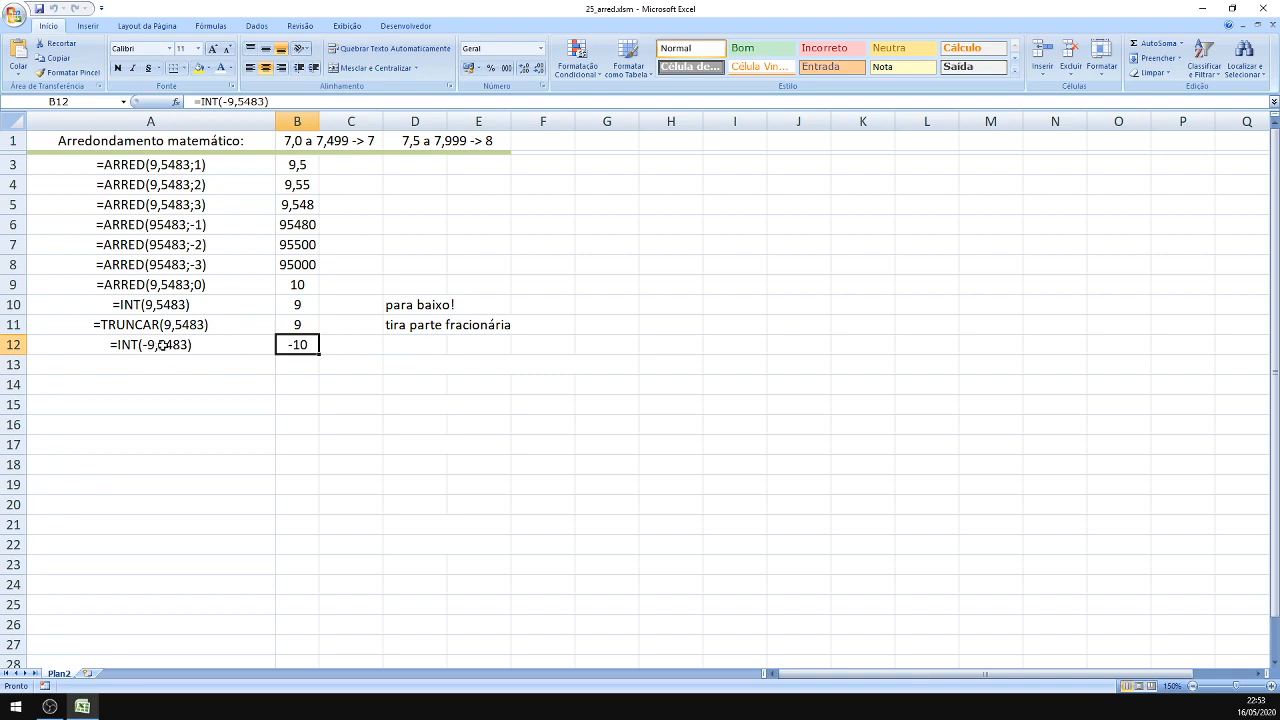
click(190, 361)
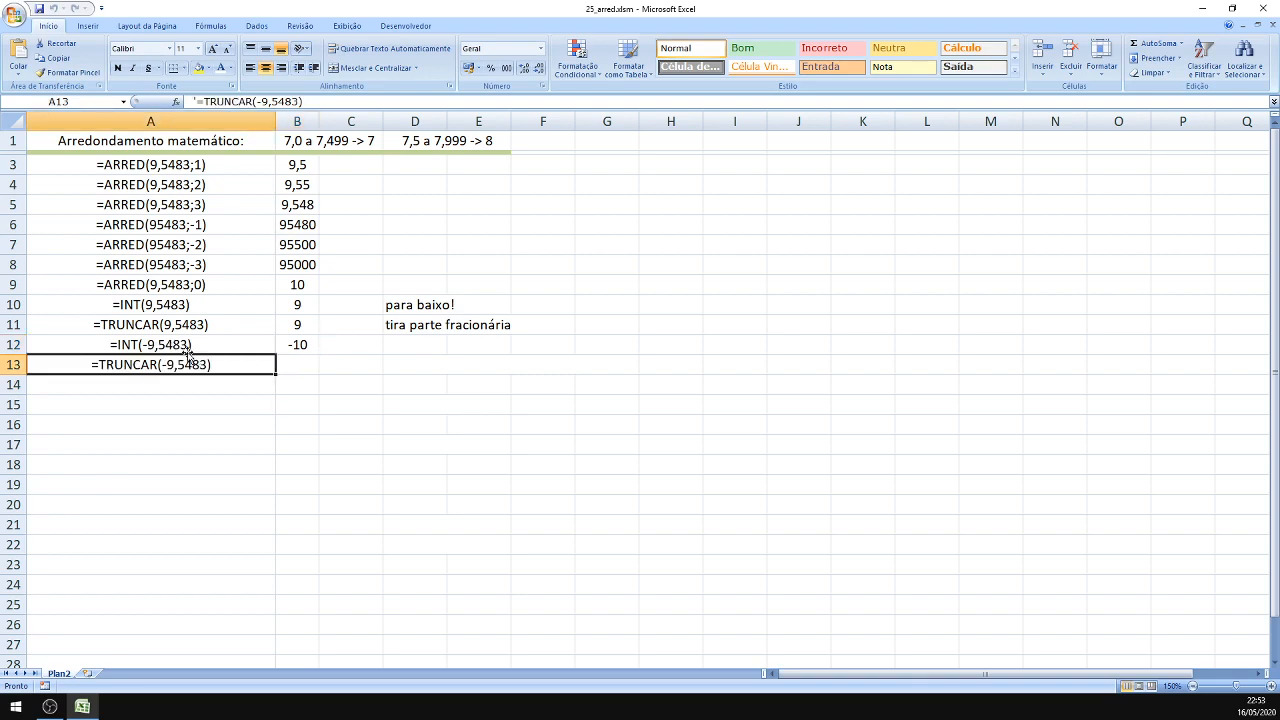
click(303, 361)
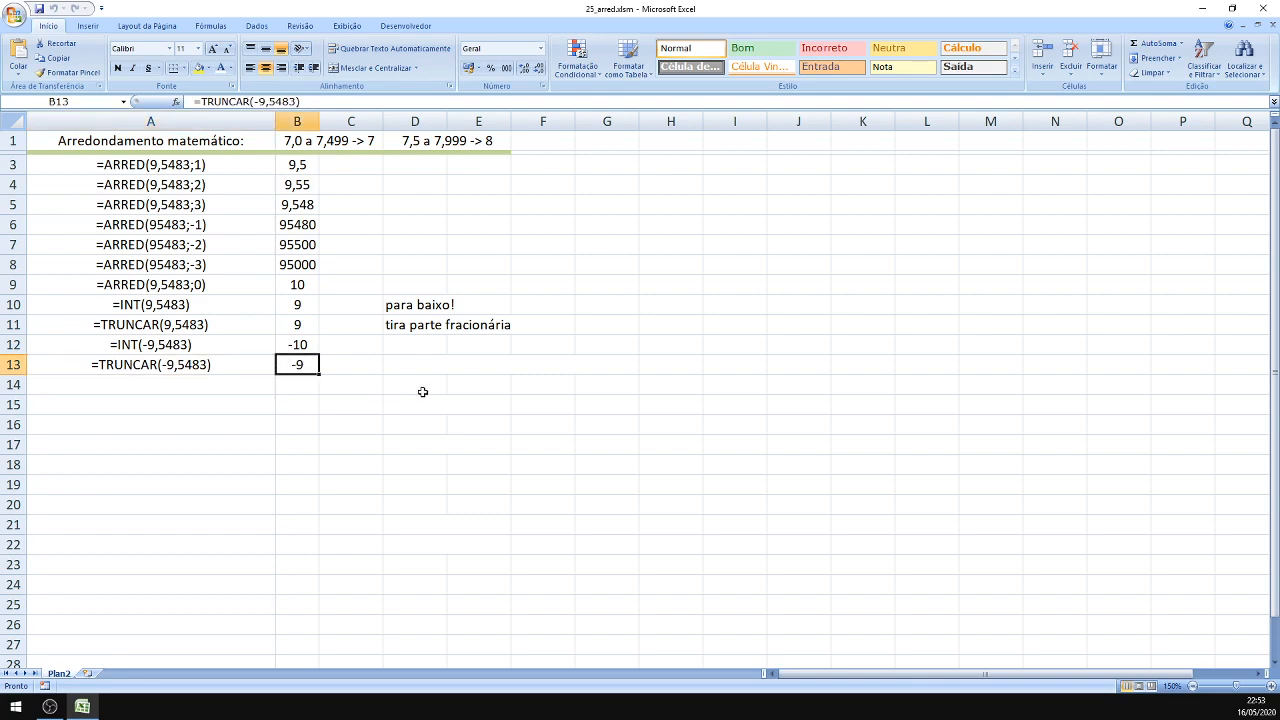
click(423, 366)
Step: Reveal the two-decimal truncation example =TRUNCAR(9,5483;2) in A14 and its result in B14
click(145, 360)
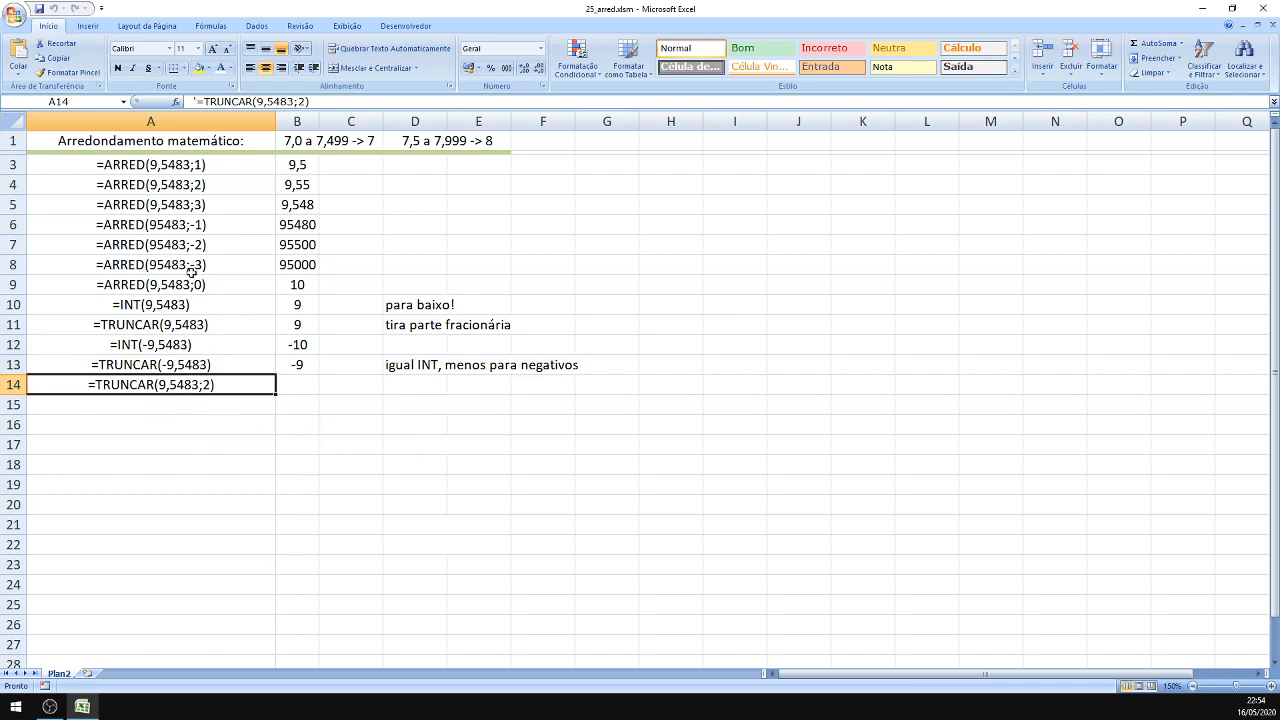
click(303, 392)
text(=TRUNCAR(9,5483;2))
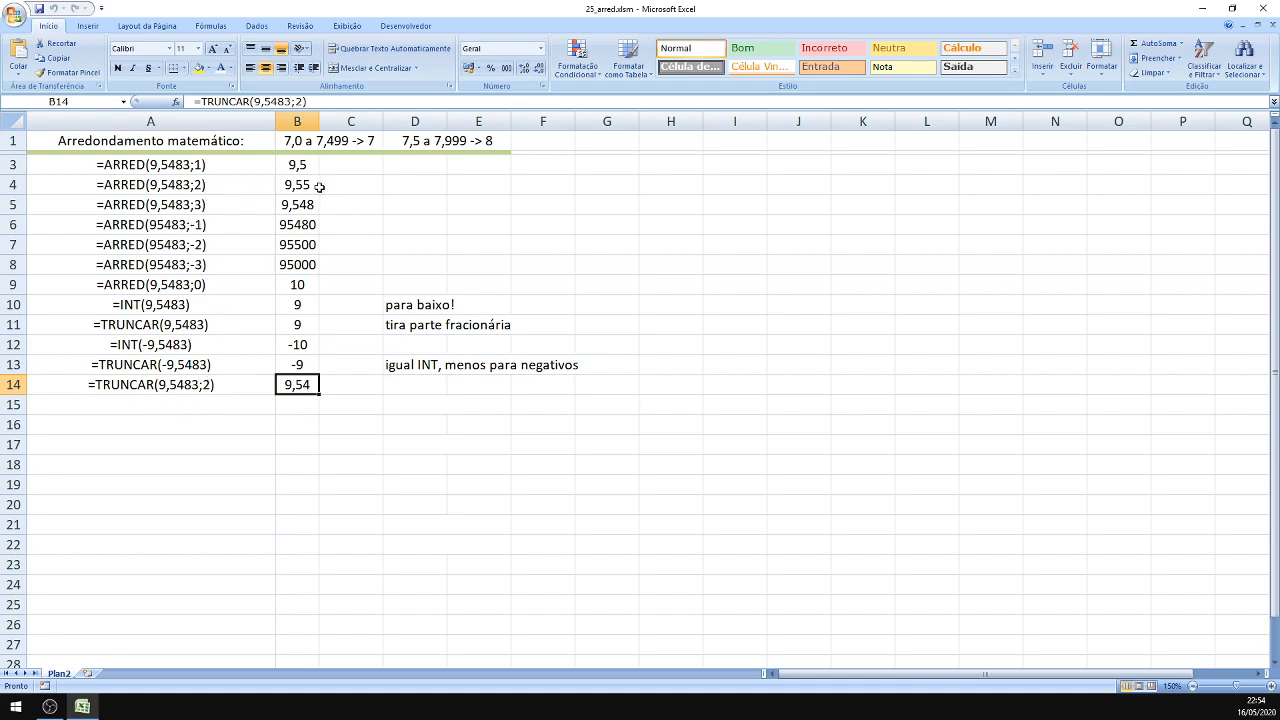
Step: Reveal the round-down example =ARREDONDAR.PARA.BAIXO(9,5483;2) in A15
click(229, 405)
text(=ARREDONDAR.PARA.BAIXO(9,5483;2))
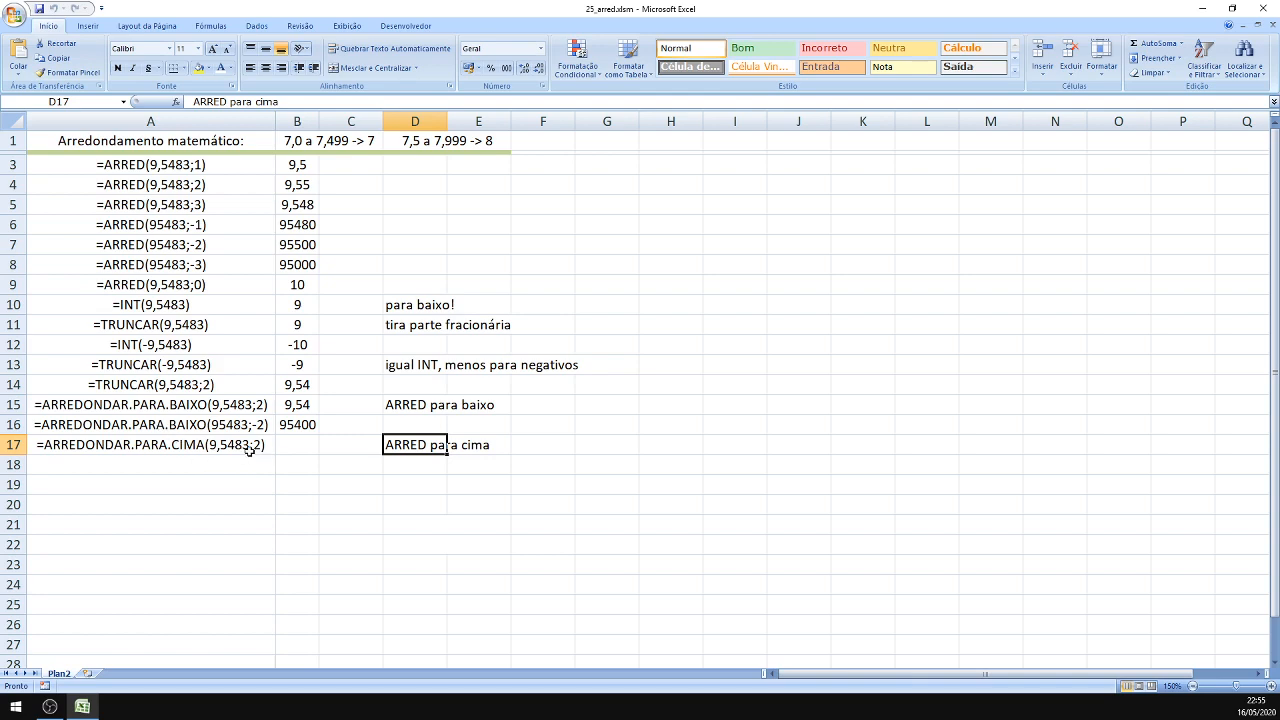
Step: Reveal the result of =ARREDONDAR.PARA.CIMA(9,5483;2) in B17, and the example =ARREDONDAR.PARA.CIMA(95483;-2) in A18 with its result in B18
click(297, 447)
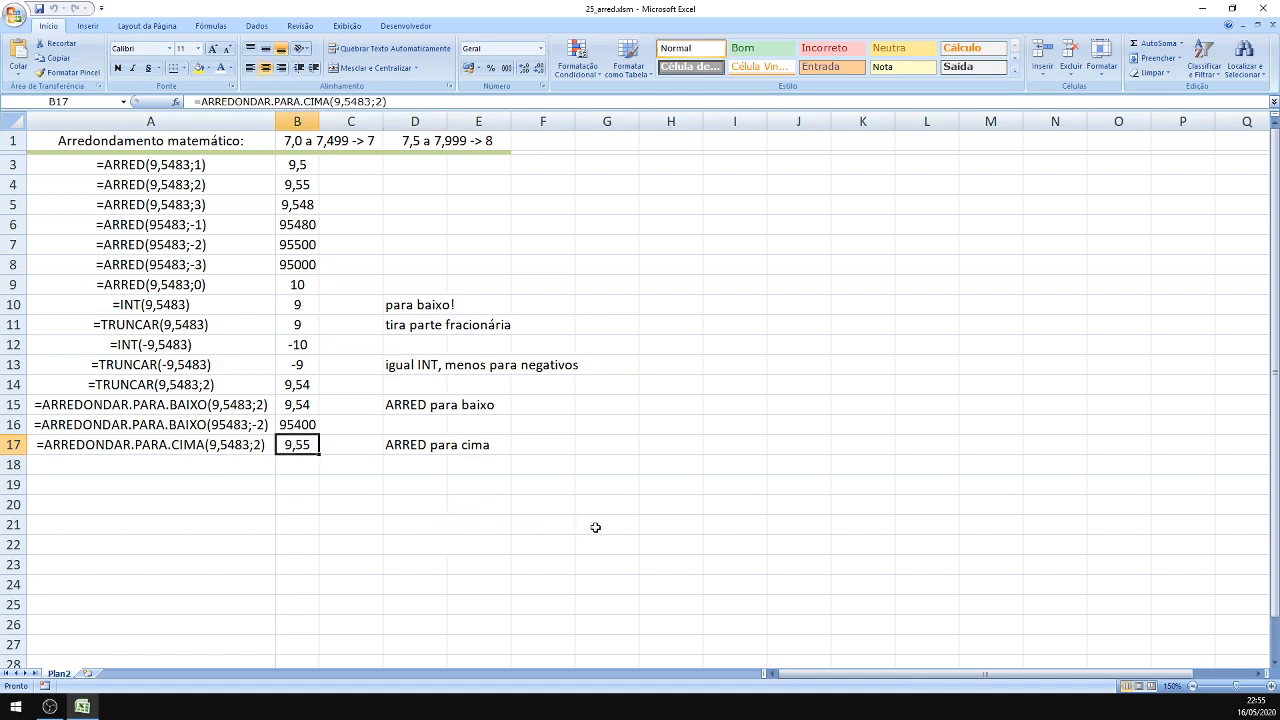
click(256, 466)
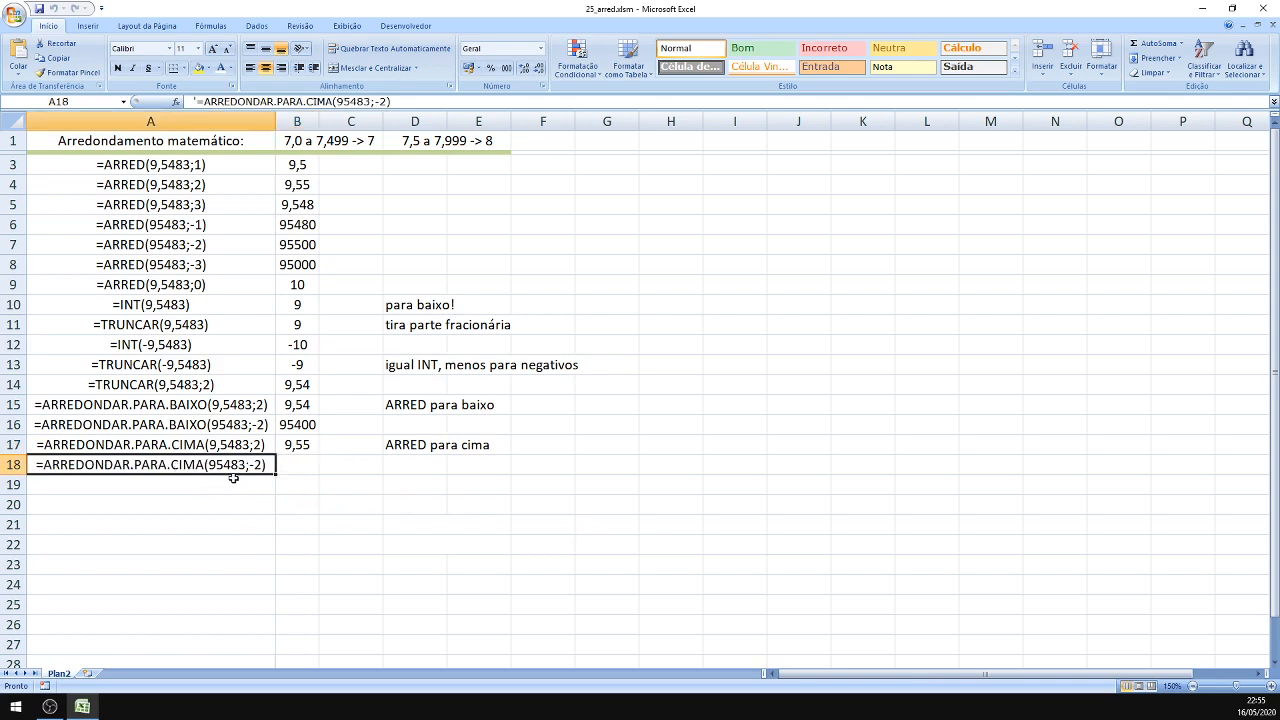
click(308, 466)
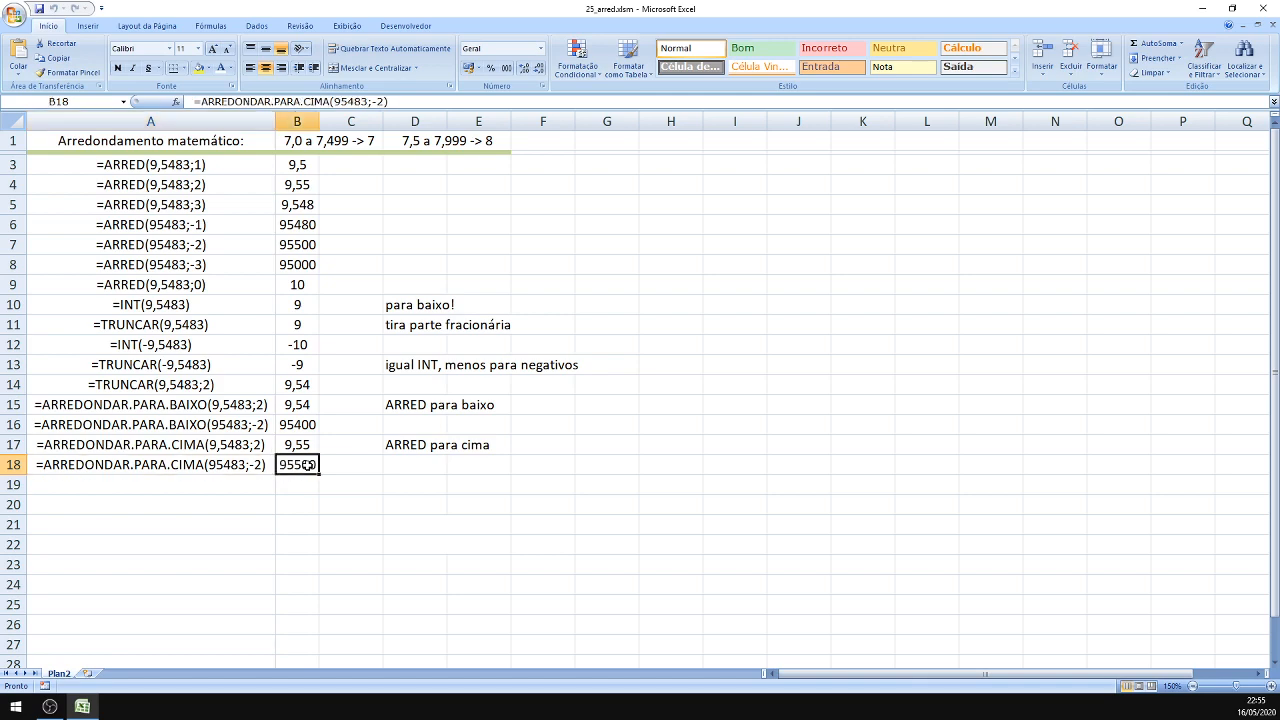
Step: Reveal the multiple-rounding examples =MARRED(37;5) in A19 and =MARRED(9,5483;0,01) in A20 with their results in B19 and B20
click(246, 481)
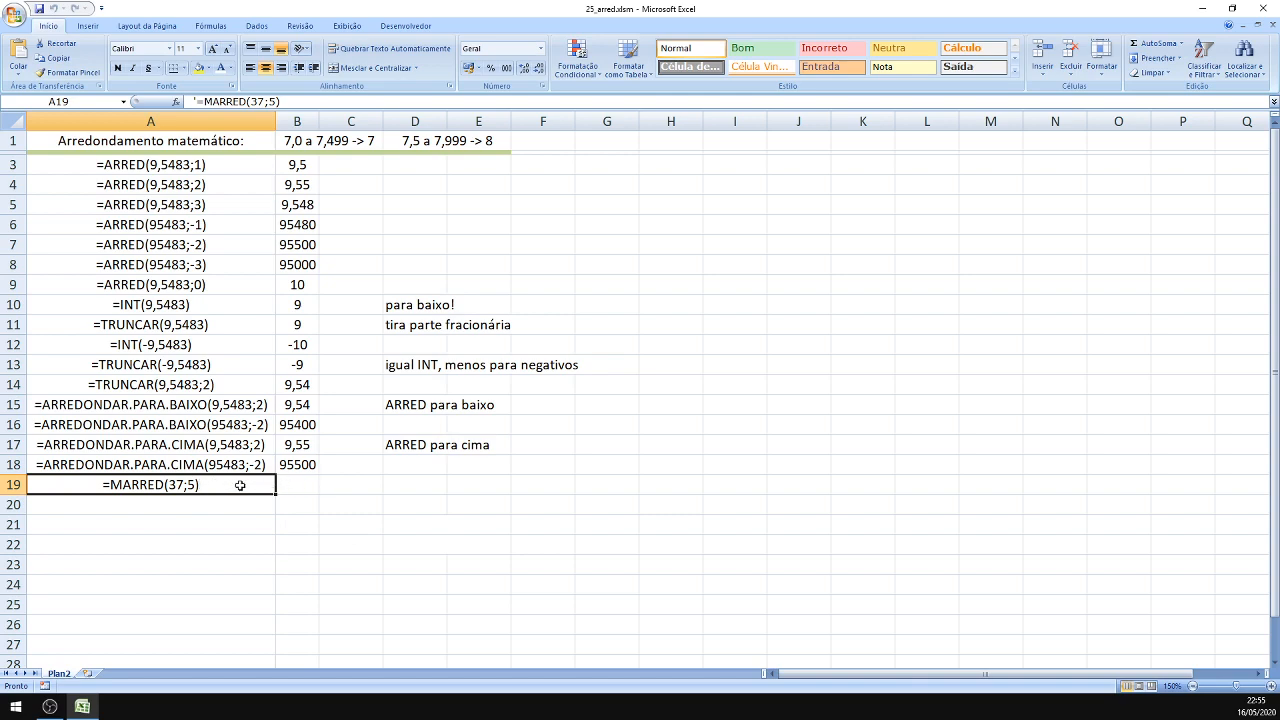
click(300, 484)
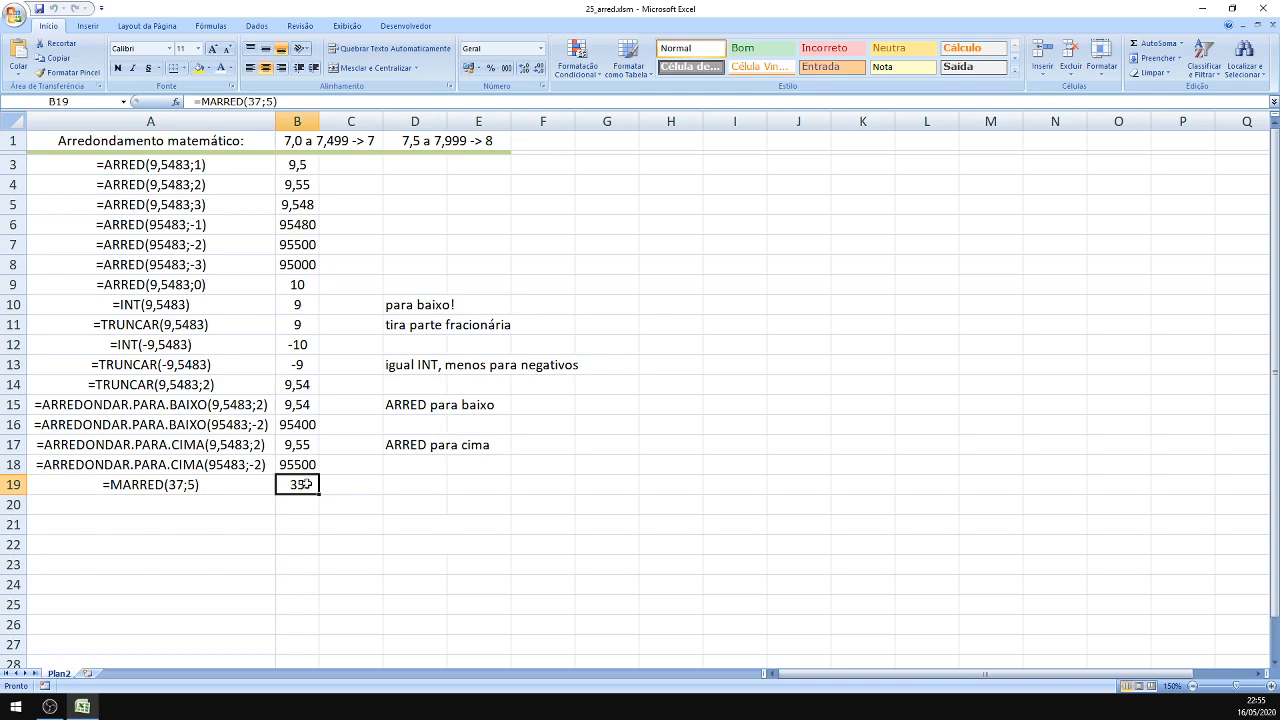
click(436, 484)
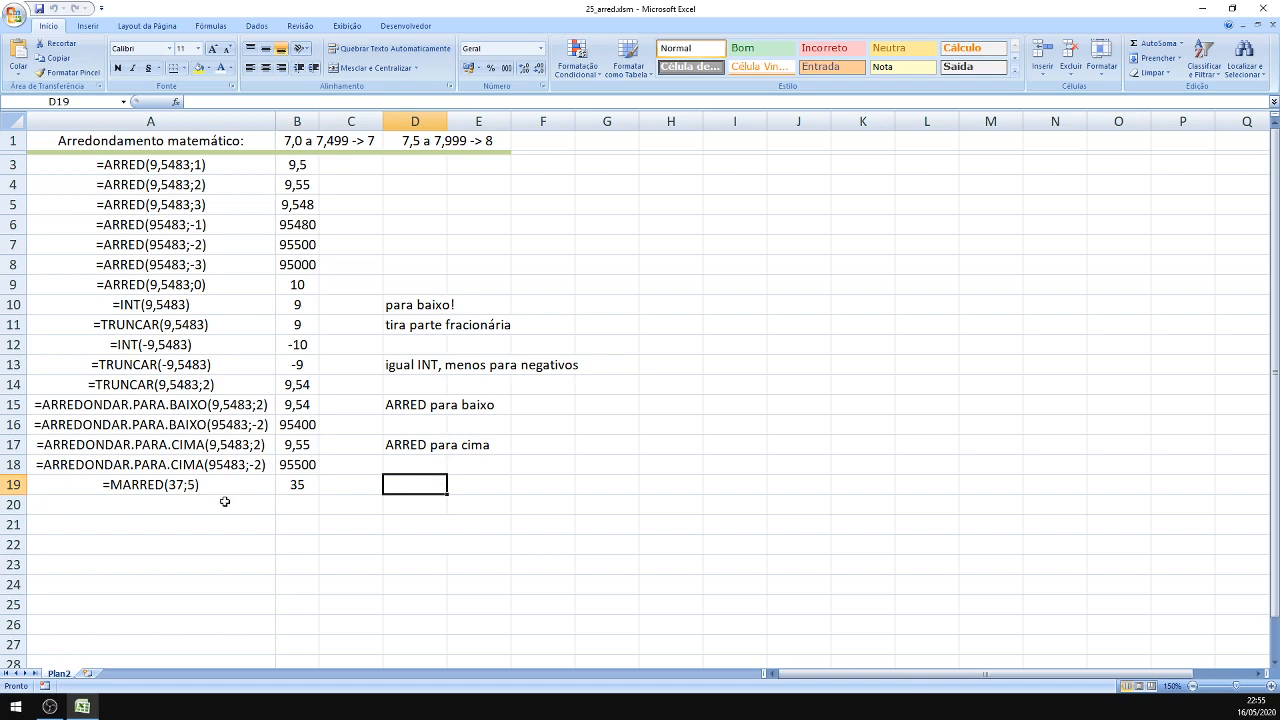
click(226, 503)
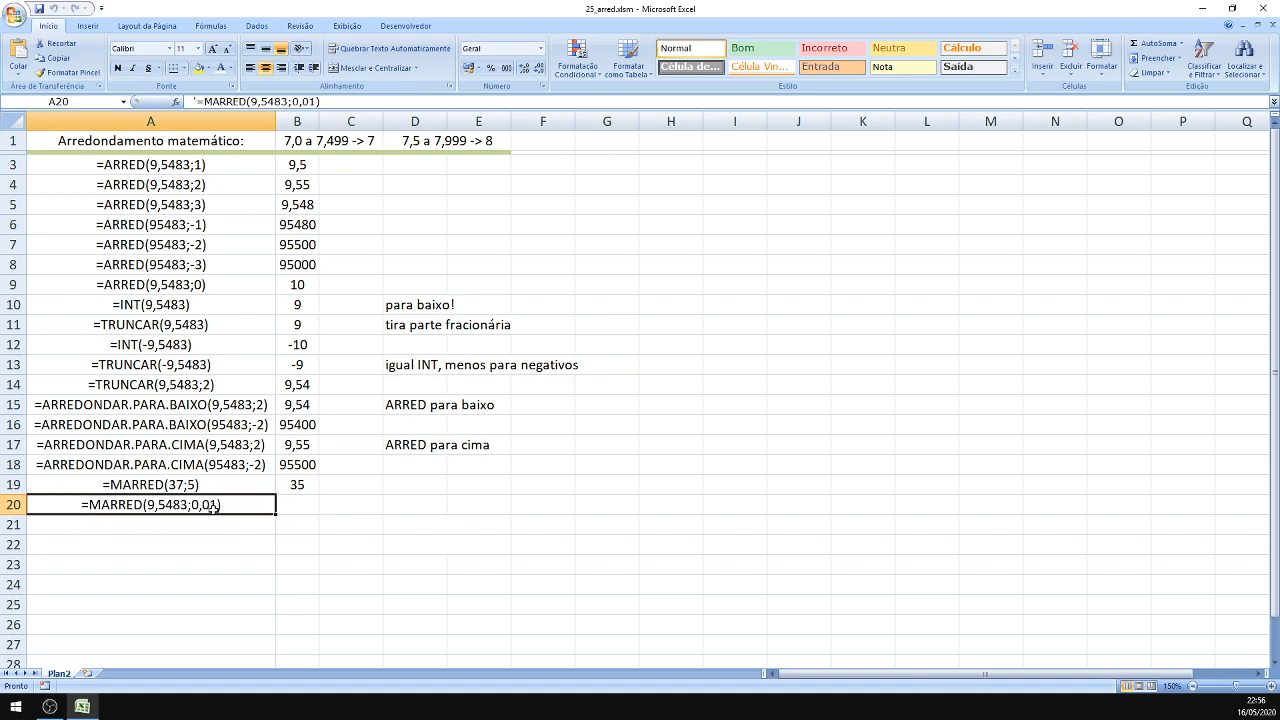
click(299, 508)
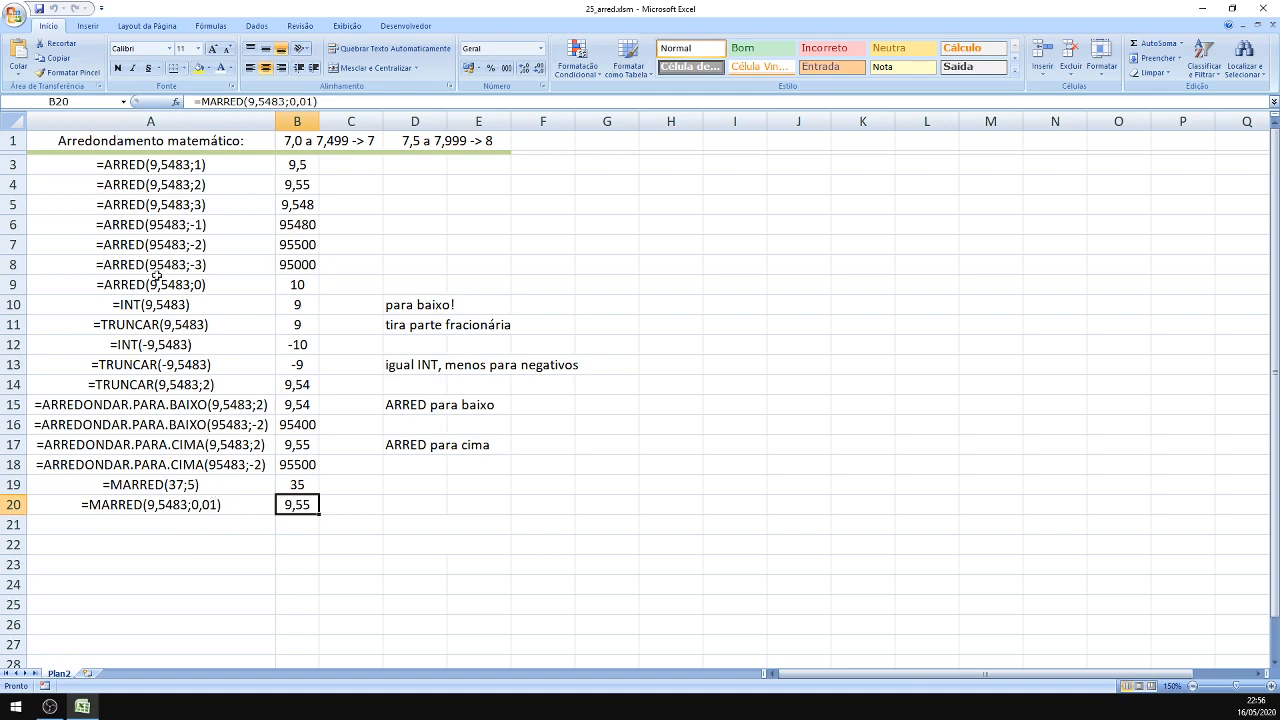
Step: Reveal =ARREDMULTB(37;5) in A21, its note "MARRED para baixo" in D21 and its result in B21, plus the example =TETO(37;5) in A22
click(245, 527)
text('=ARREDMULTB(37;5))
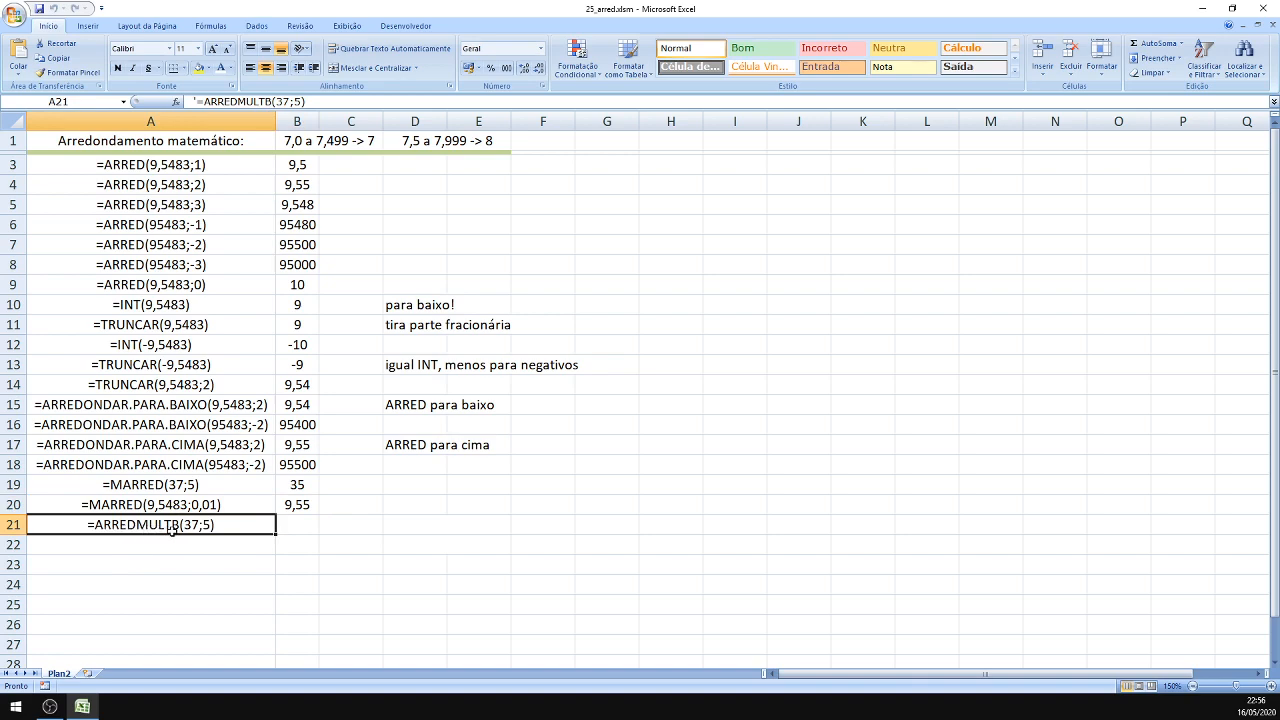
click(432, 529)
text(MARRED para baixo)
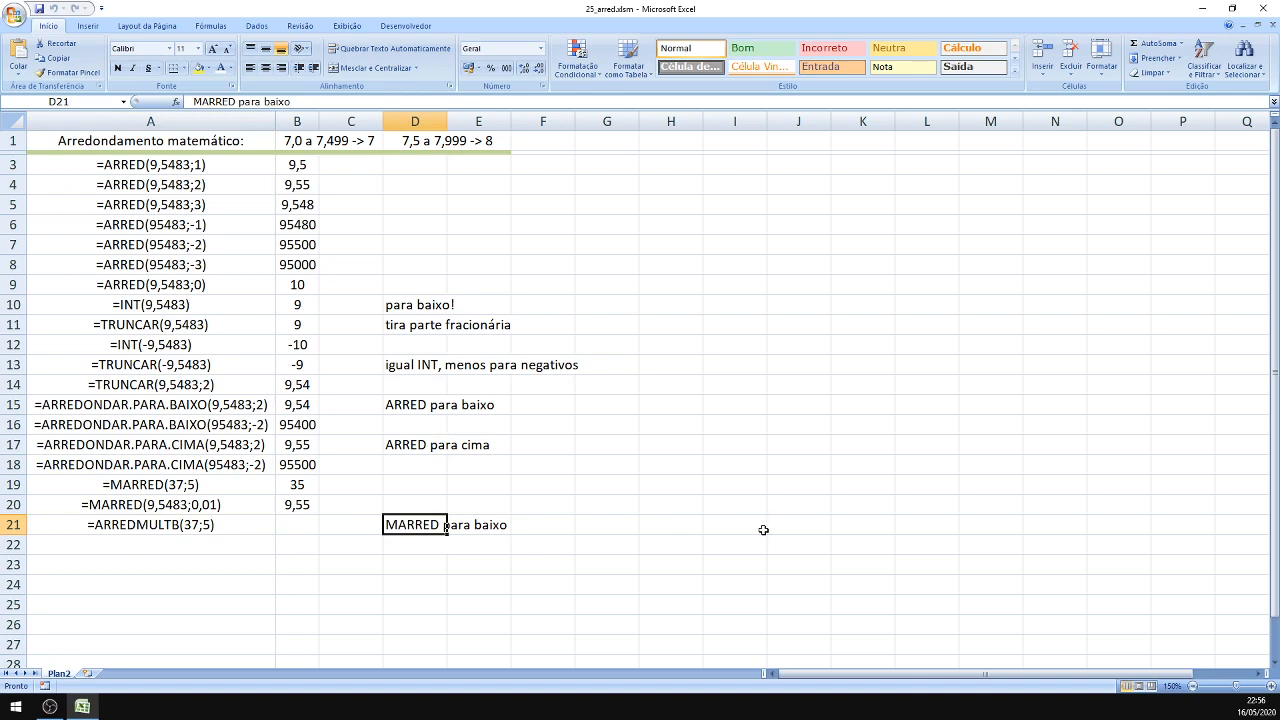
click(119, 524)
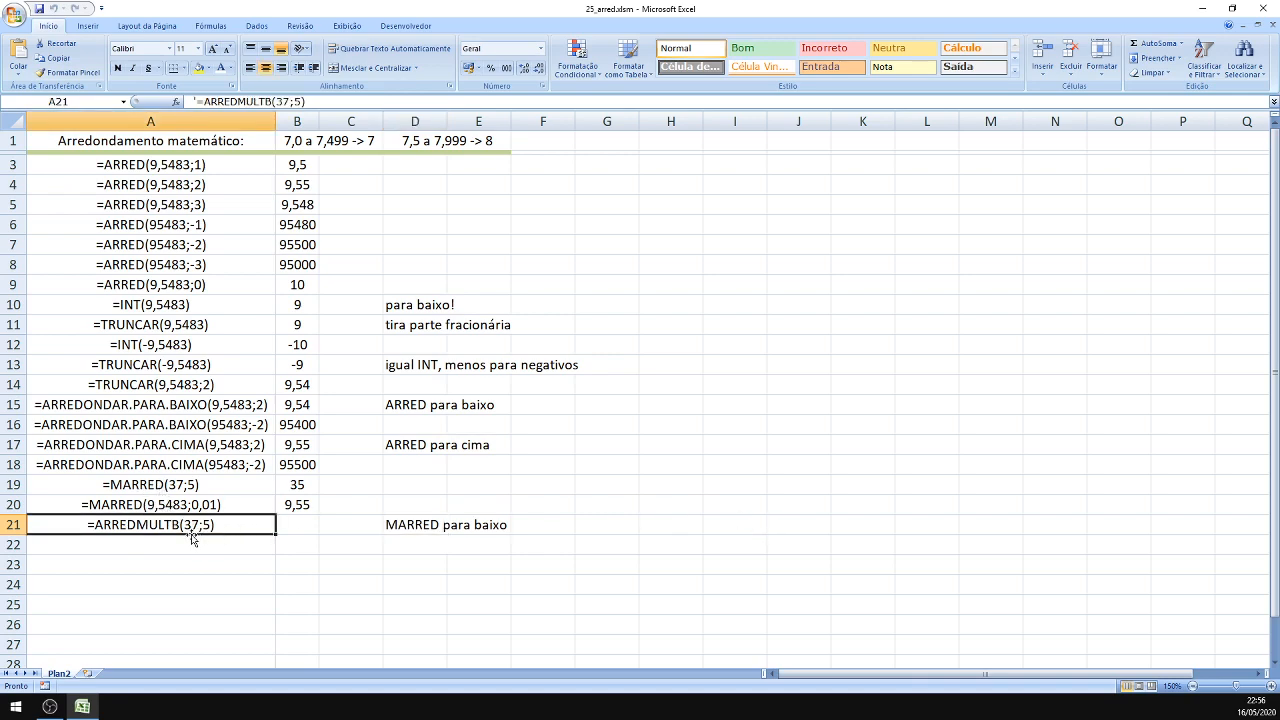
click(297, 528)
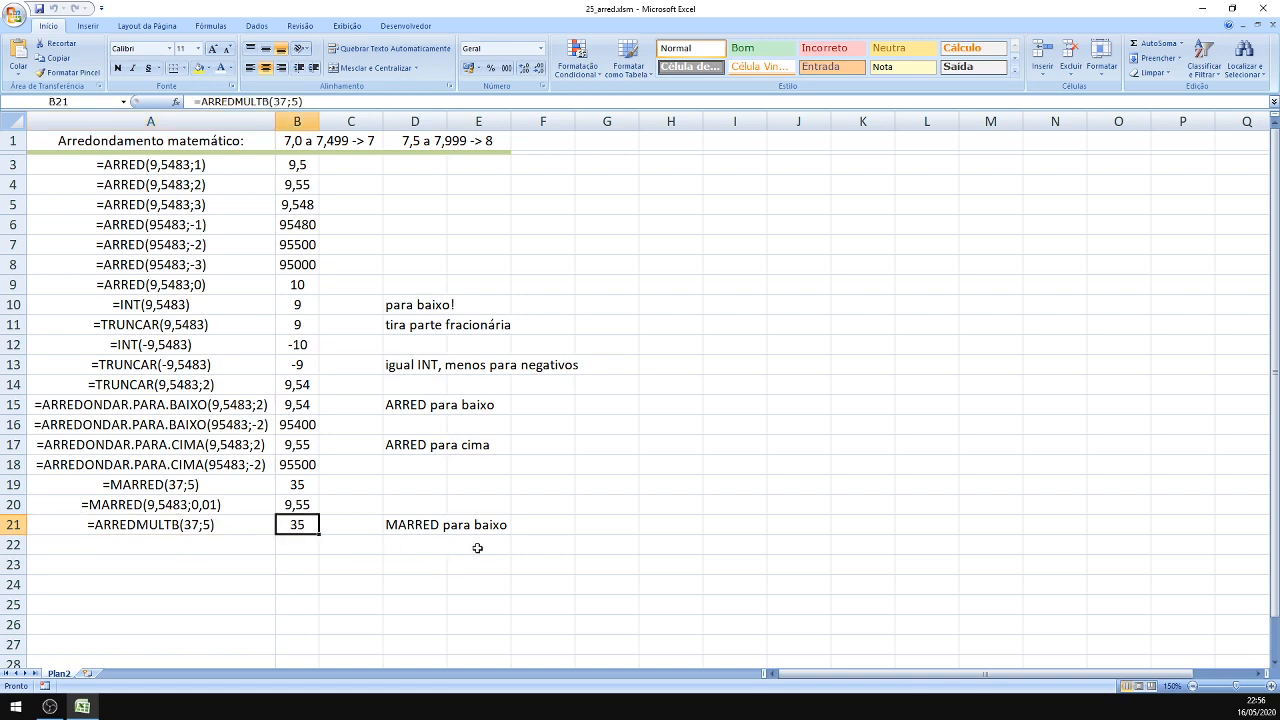
click(203, 547)
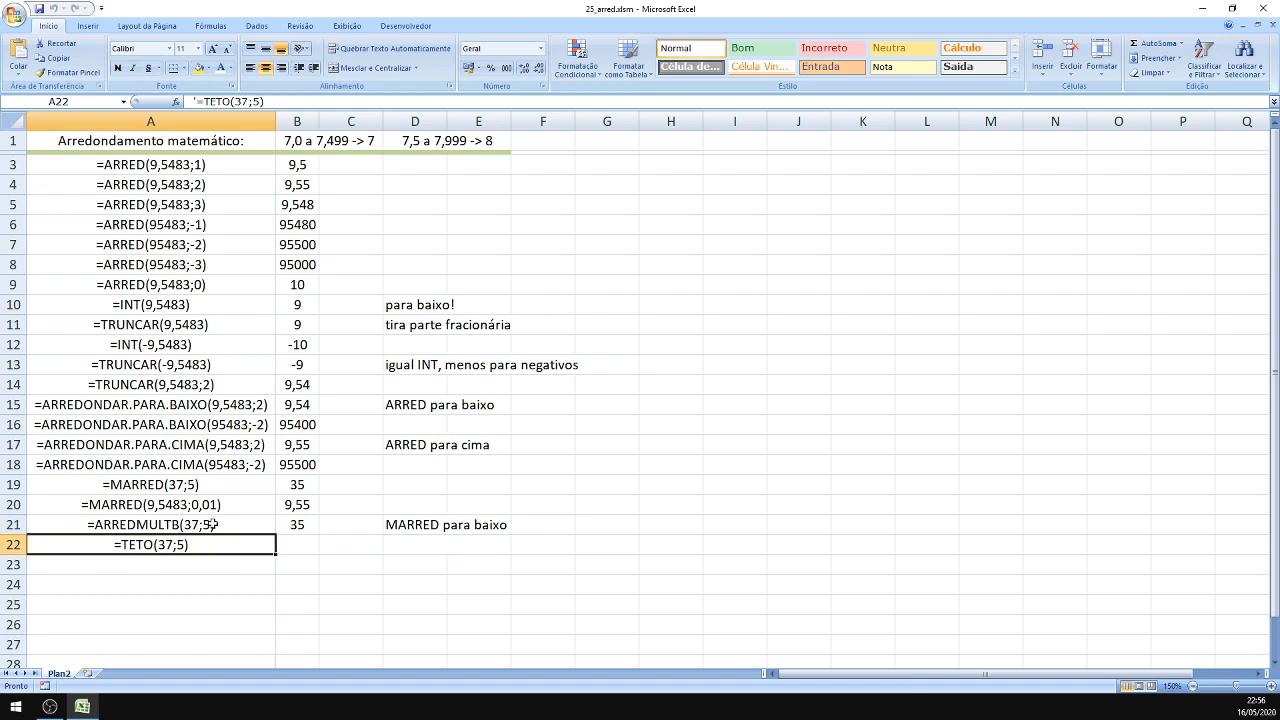
Step: Set the number argument of the ARREDMULTB formula in B21 to 38, keeping the multiple of 5
click(211, 524)
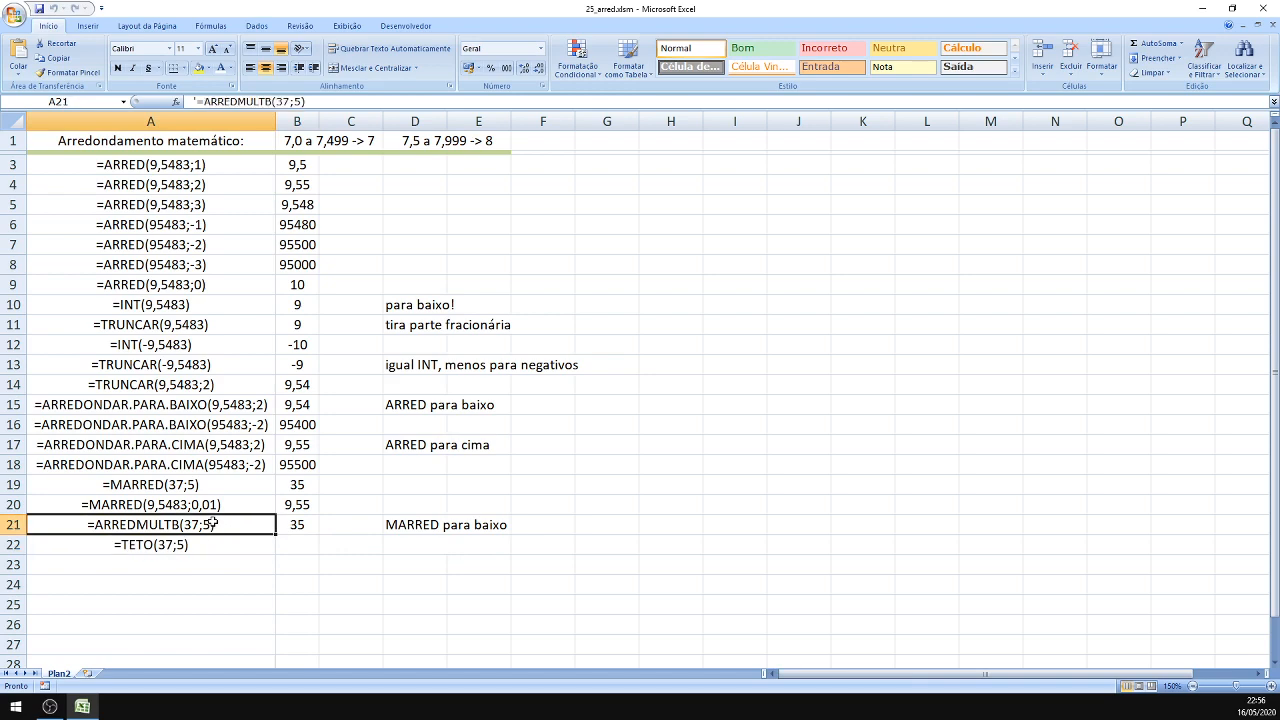
click(296, 520)
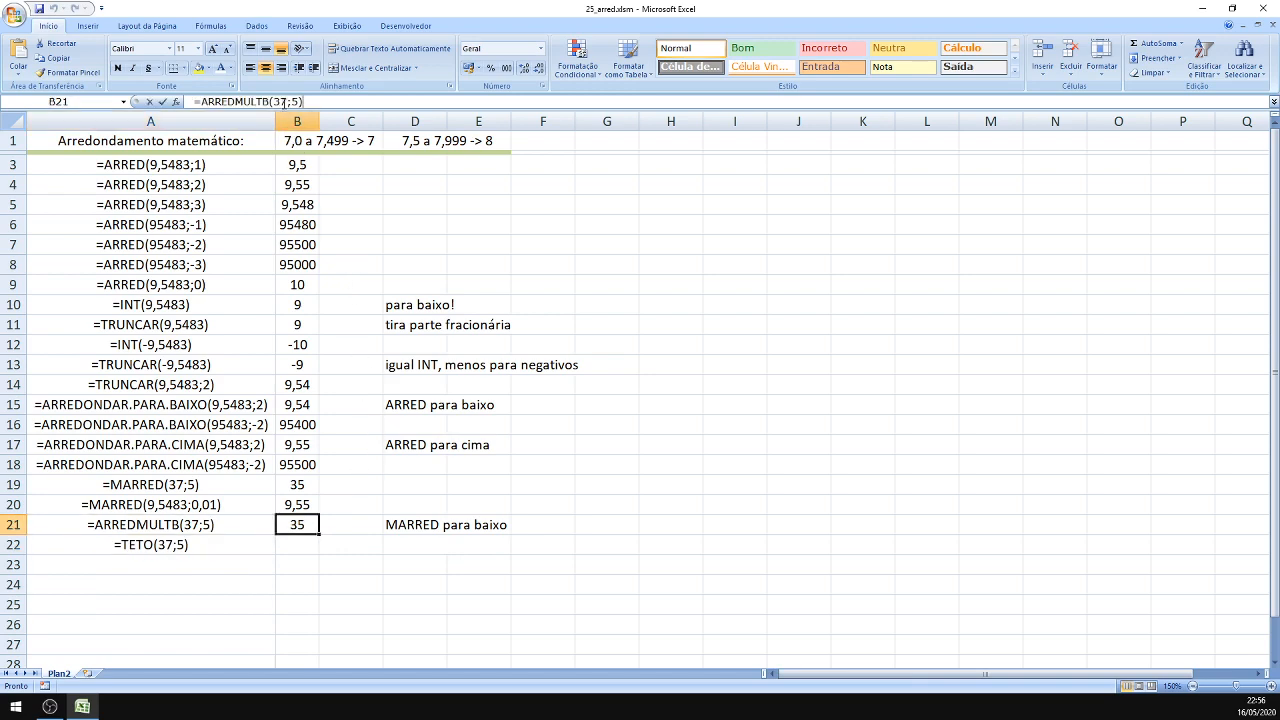
click(284, 103)
key(BackSpace)
text(8)
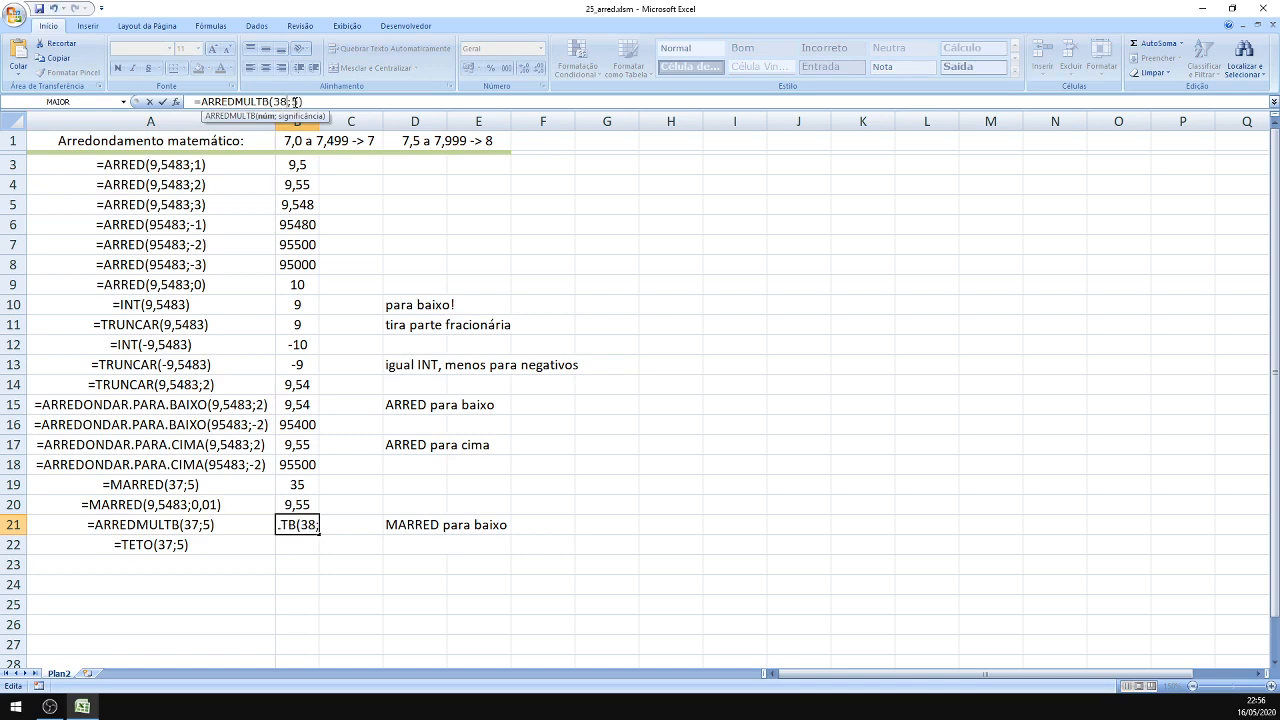
key(Tab)
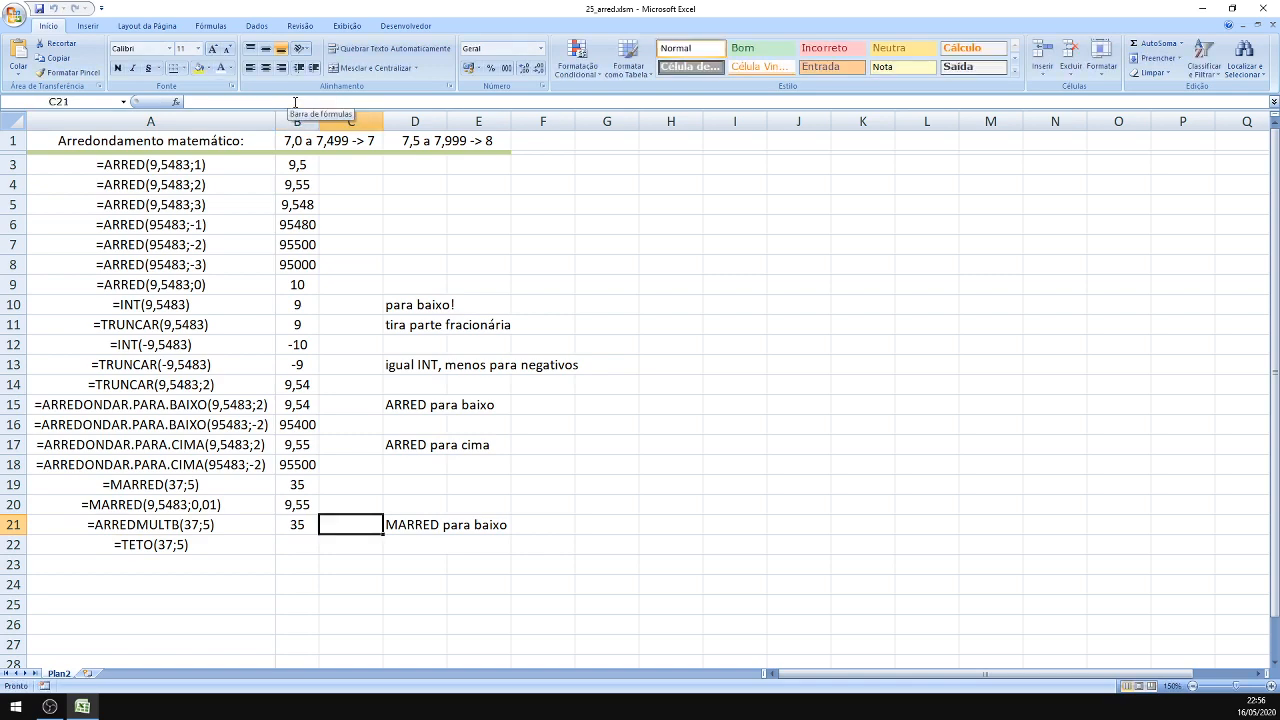
key(Left)
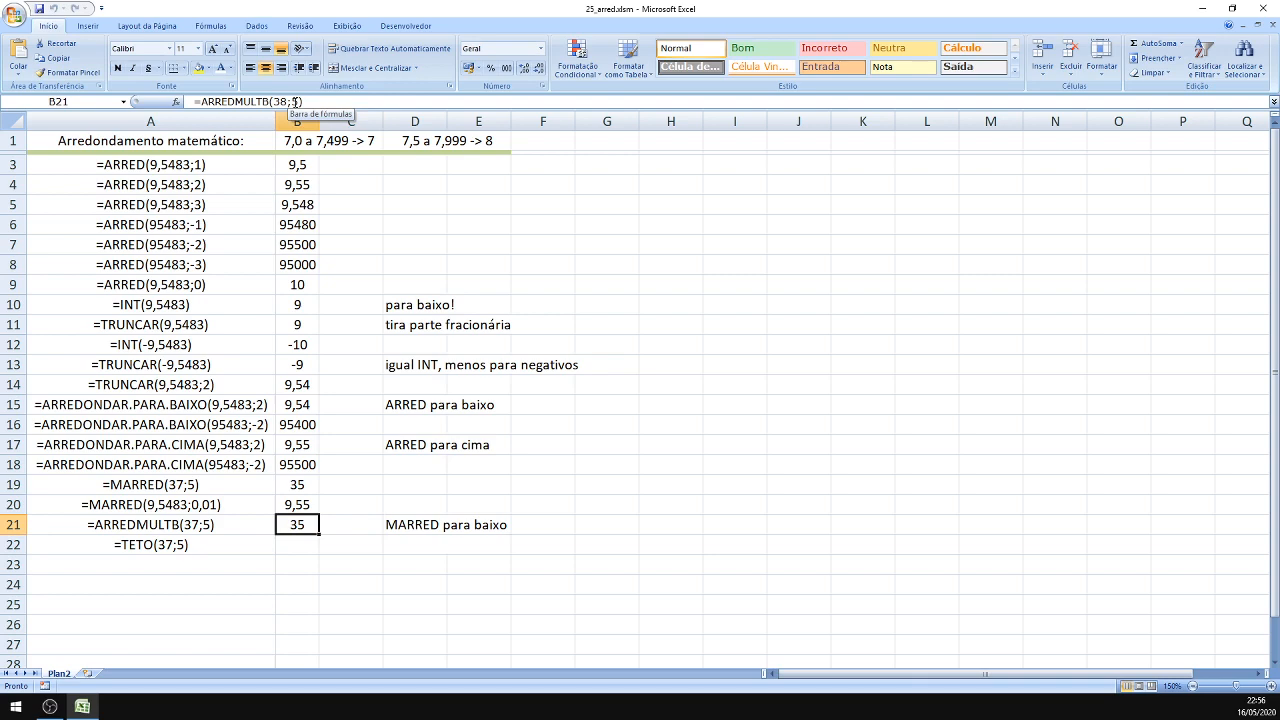
Step: Set the number argument of the MARRED formula in B19 to 38 for comparison with ARREDMULTB
key(Up)
key(Up)
key(F2)
key(Left)
key(Left)
key(Left)
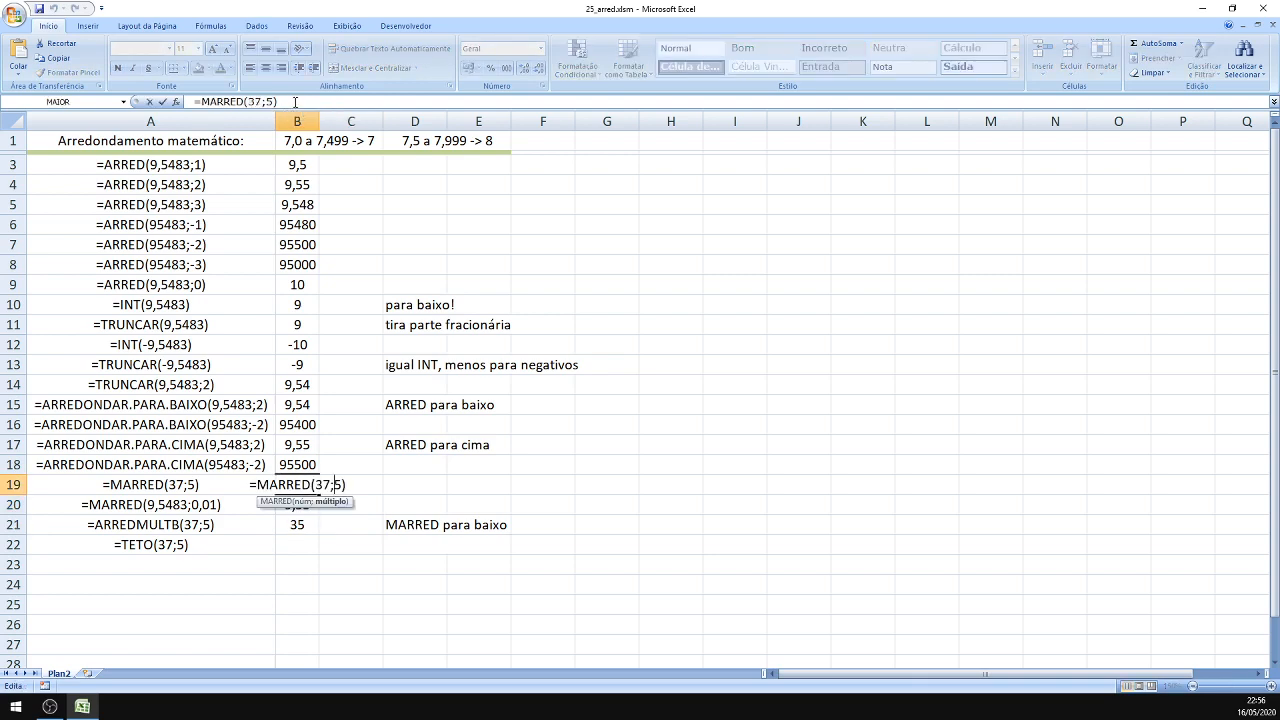
key(BackSpace)
text(8)
key(Tab)
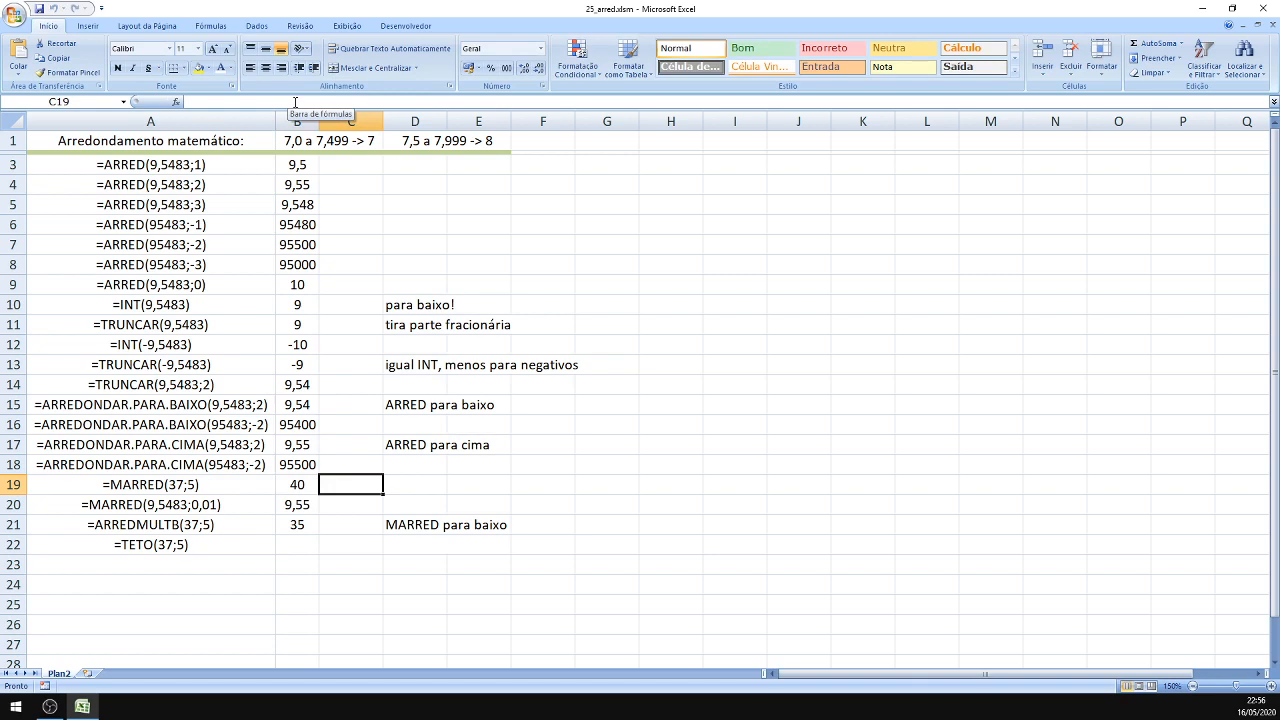
Step: Restore the number argument to 37 in the MARRED formula in B19 and the ARREDMULTB formula in B21
click(295, 482)
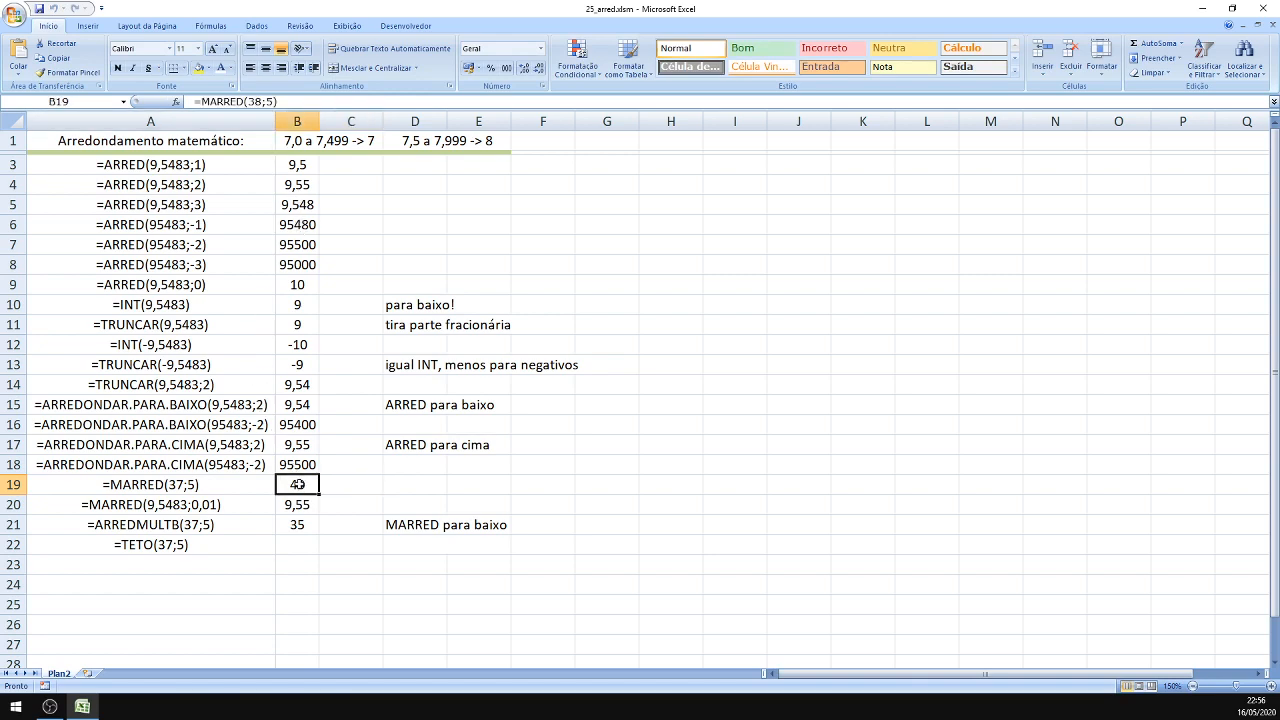
click(262, 102)
key(BackSpace)
text(7)
key(Return)
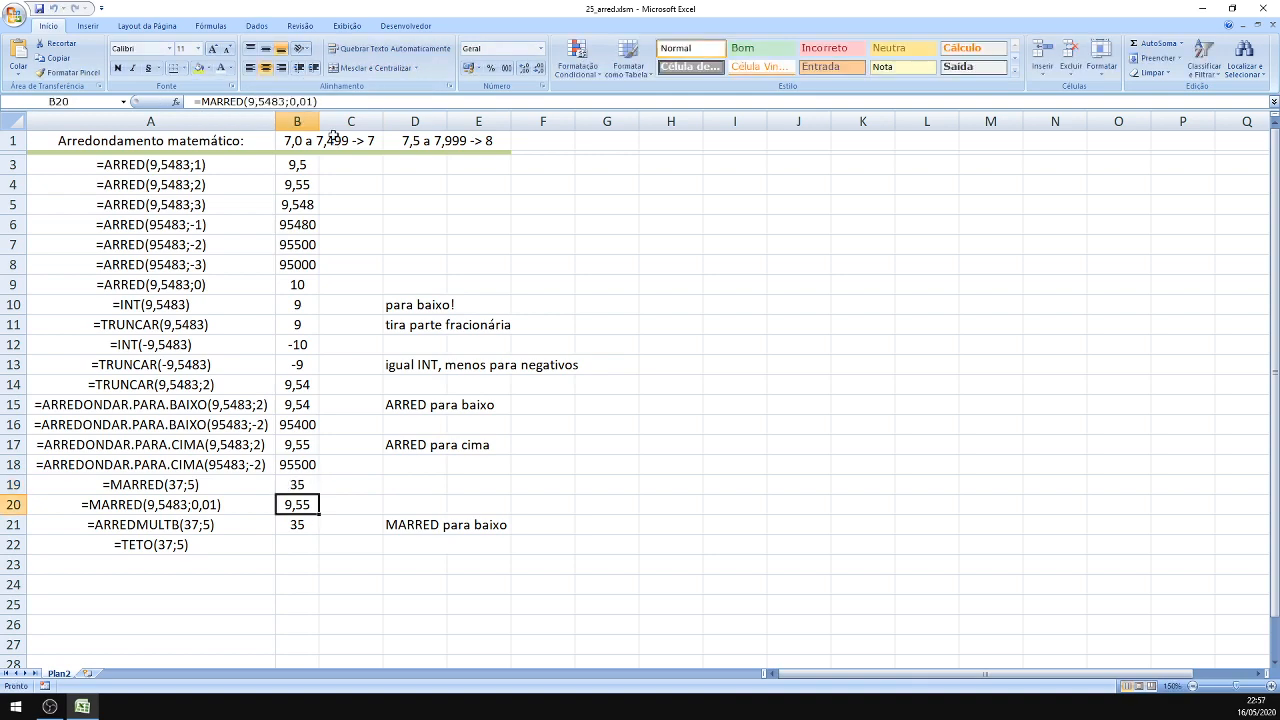
key(Down)
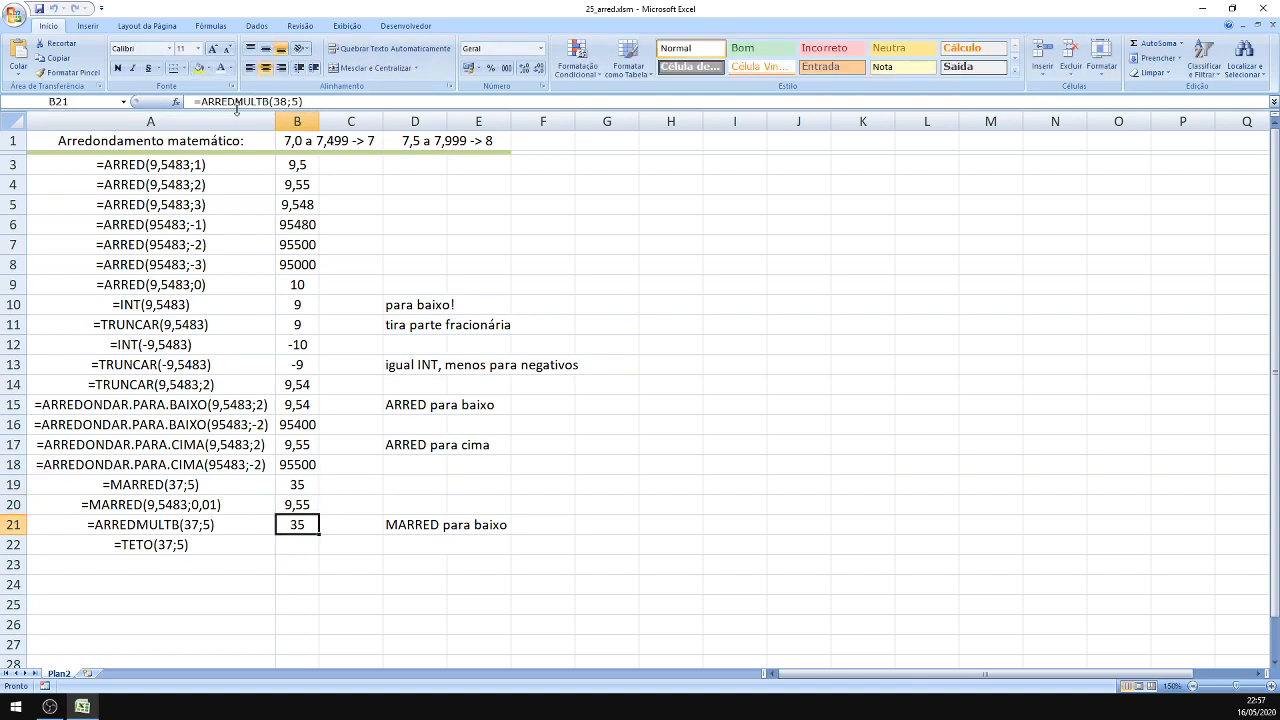
click(279, 101)
key(BackSpace)
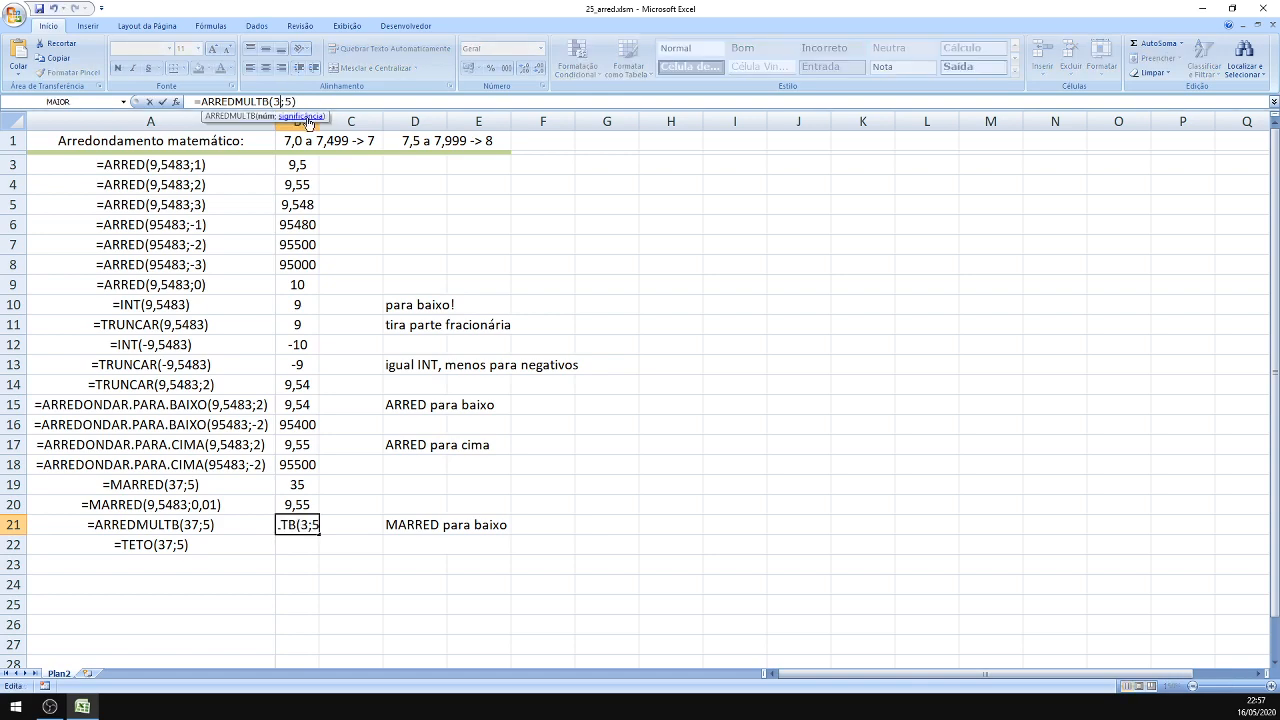
text(7)
key(Tab)
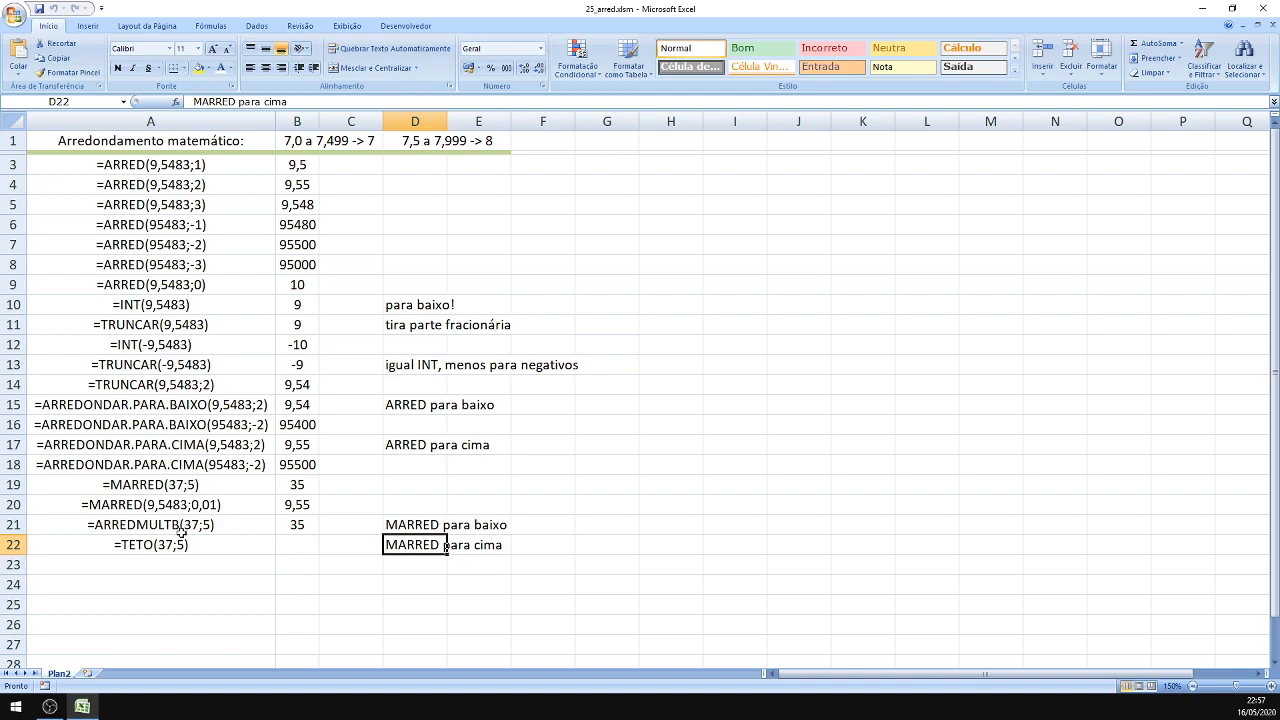
Step: Reveal the result of =TETO(37;5) in B22, and =PAR(9,5483) in A23 with its note "para cima" in D23 and its result in B23
click(202, 549)
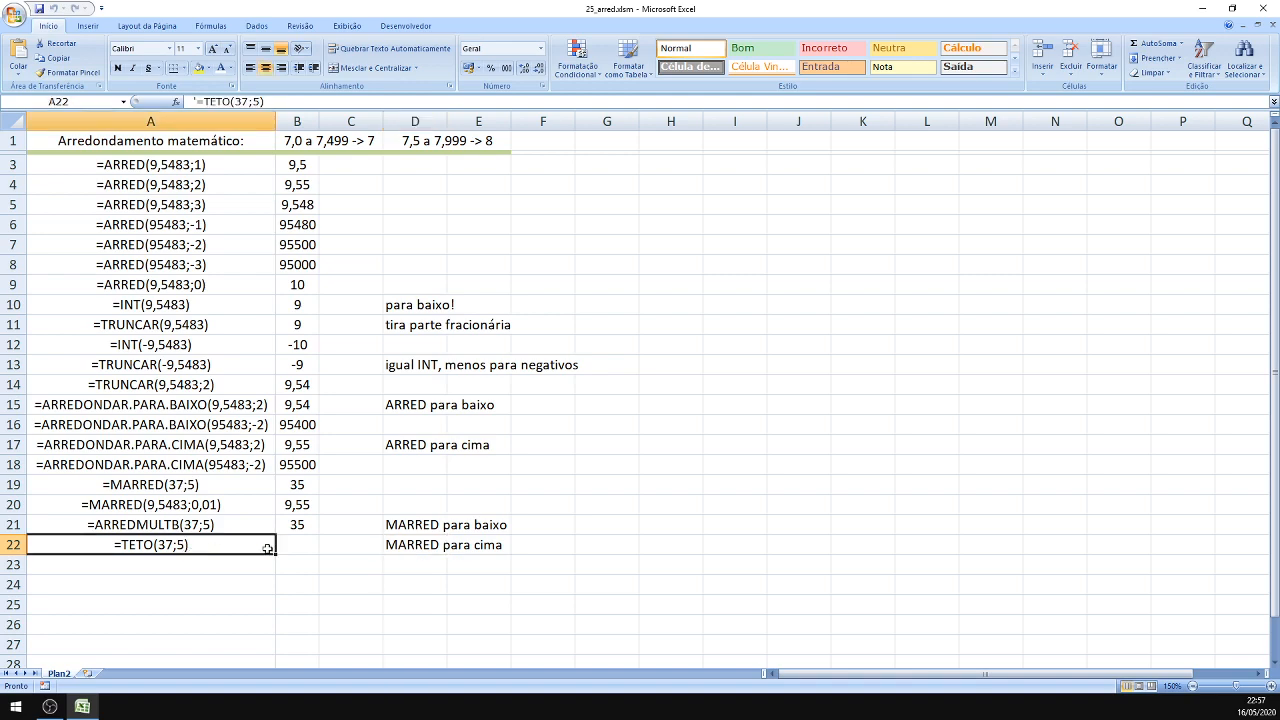
click(315, 548)
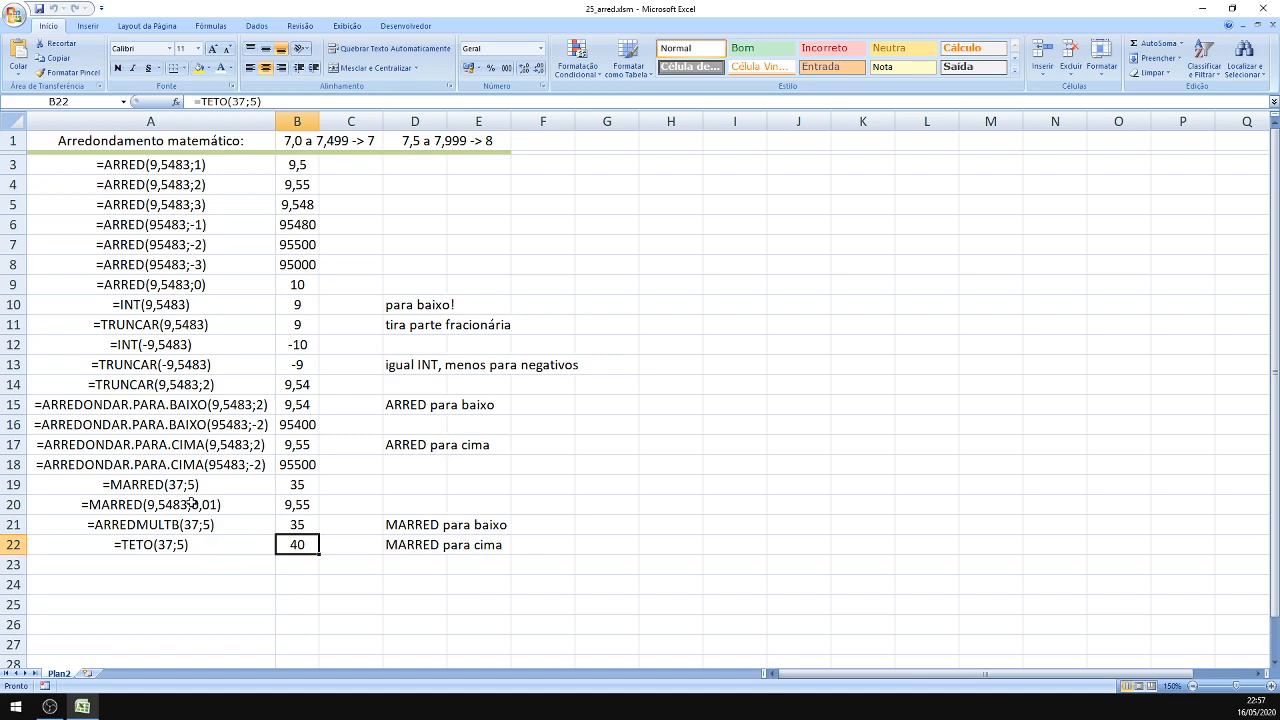
click(193, 562)
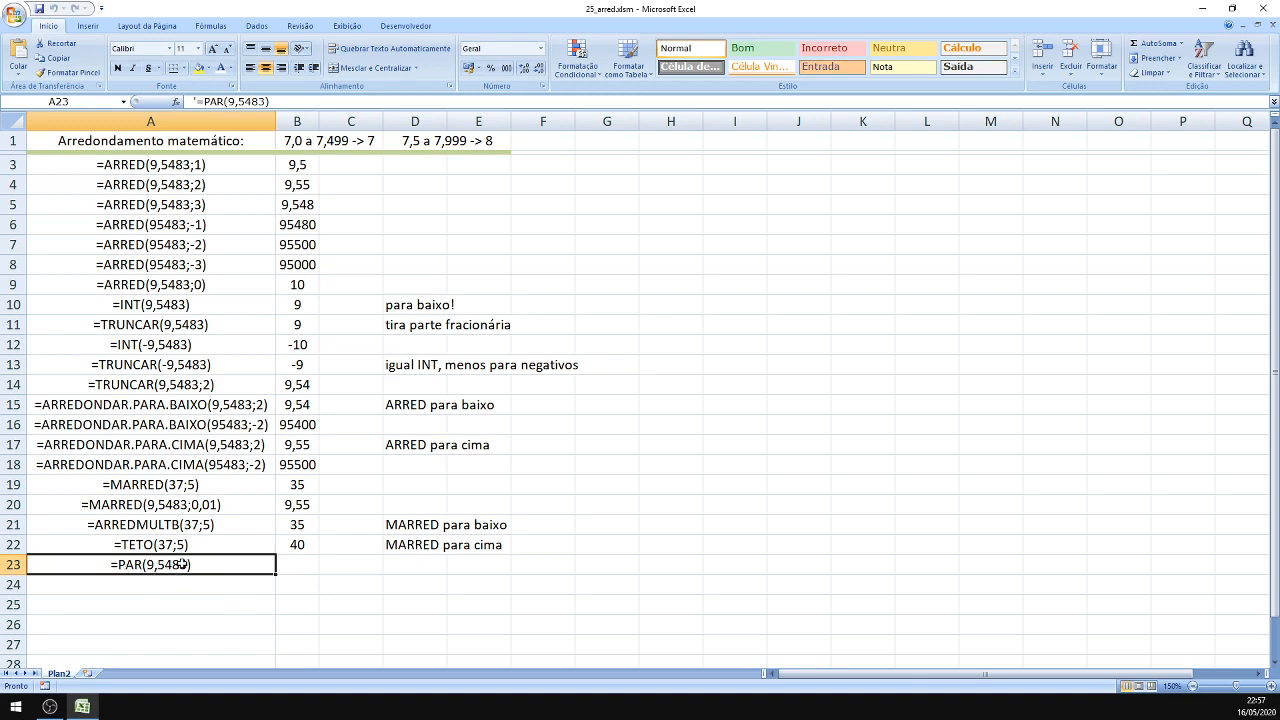
click(400, 562)
text(para cima)
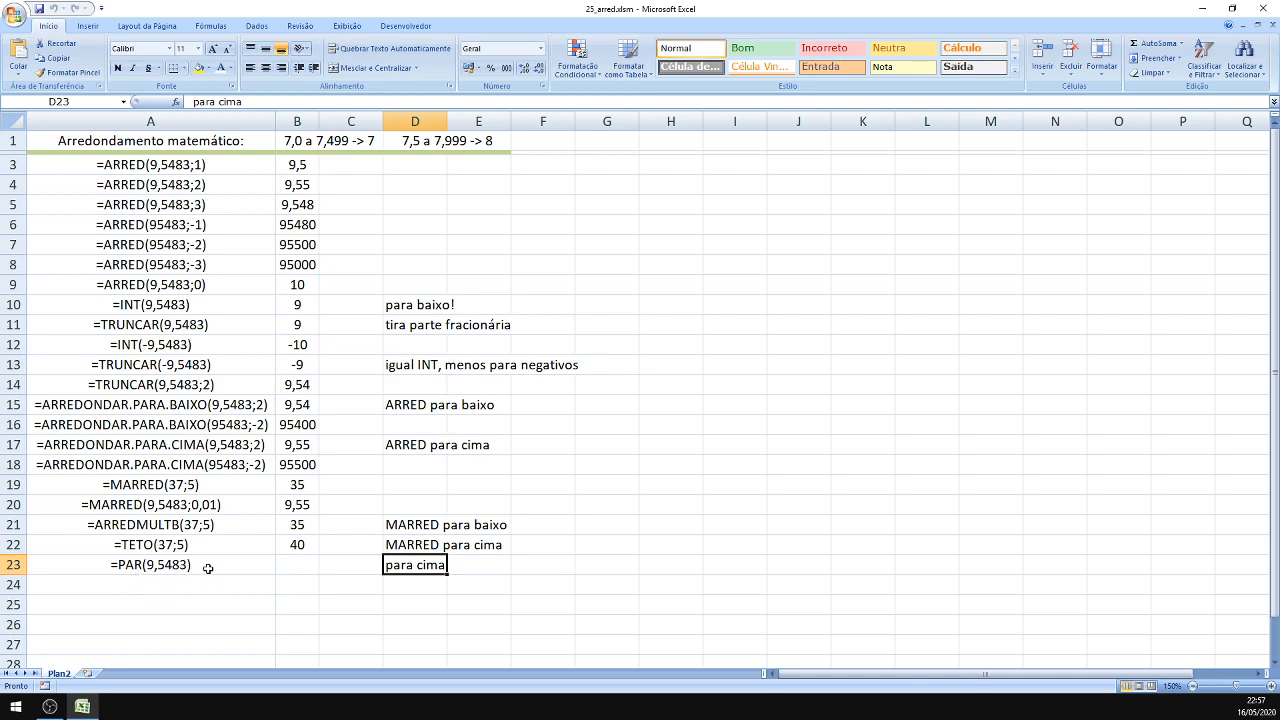
click(310, 562)
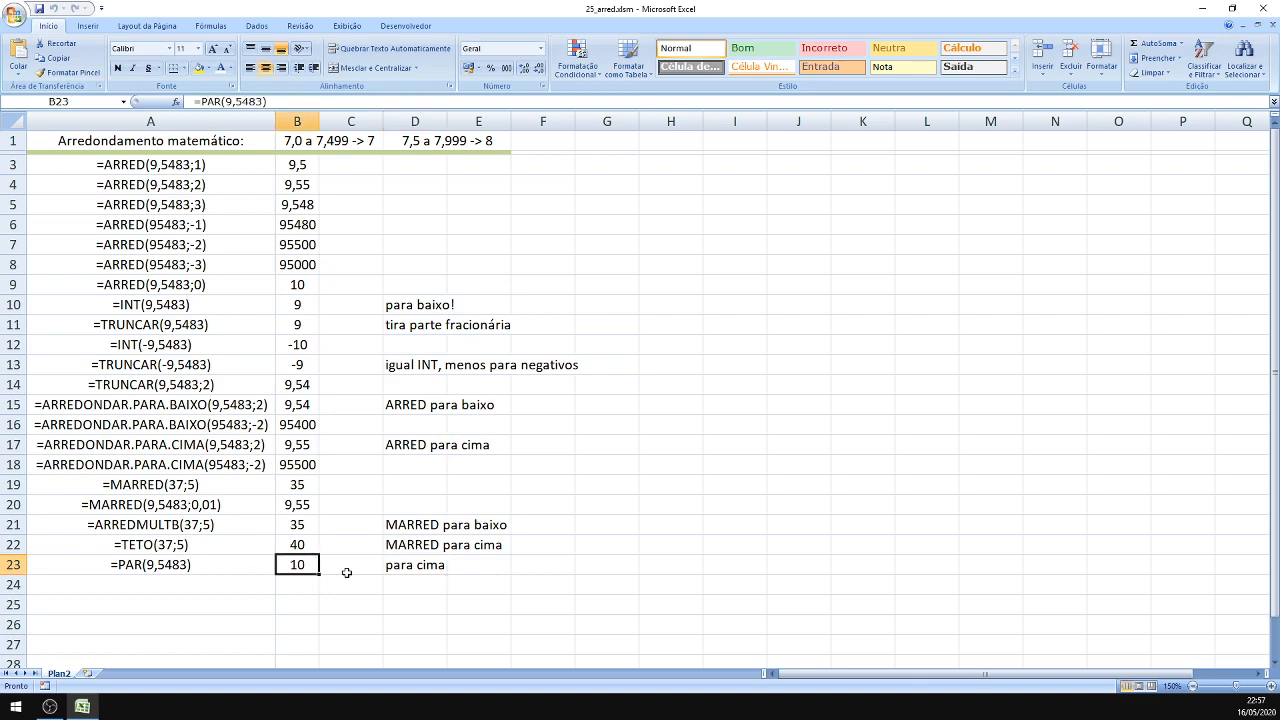
Step: Reveal the odd-rounding example =ÍMPAR(9,5483) in A24, its note "para cima" in D24 and its result in B24
click(231, 582)
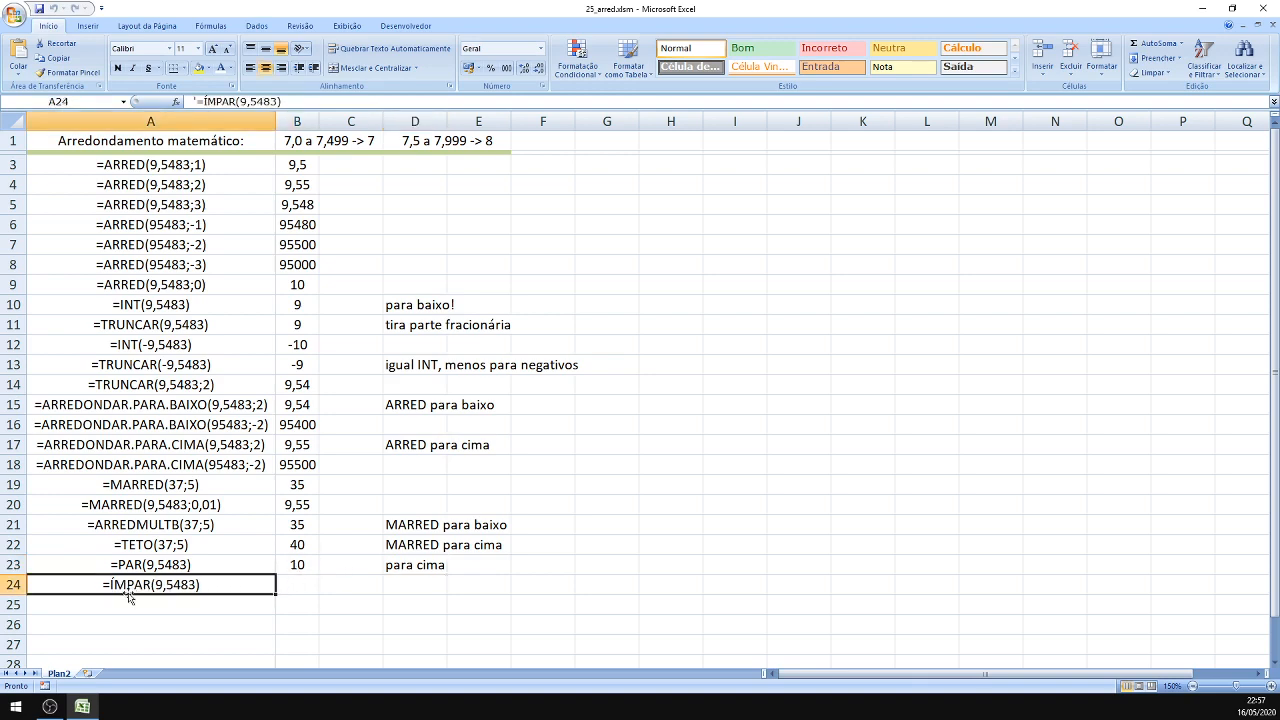
click(389, 590)
key(ctrl+d)
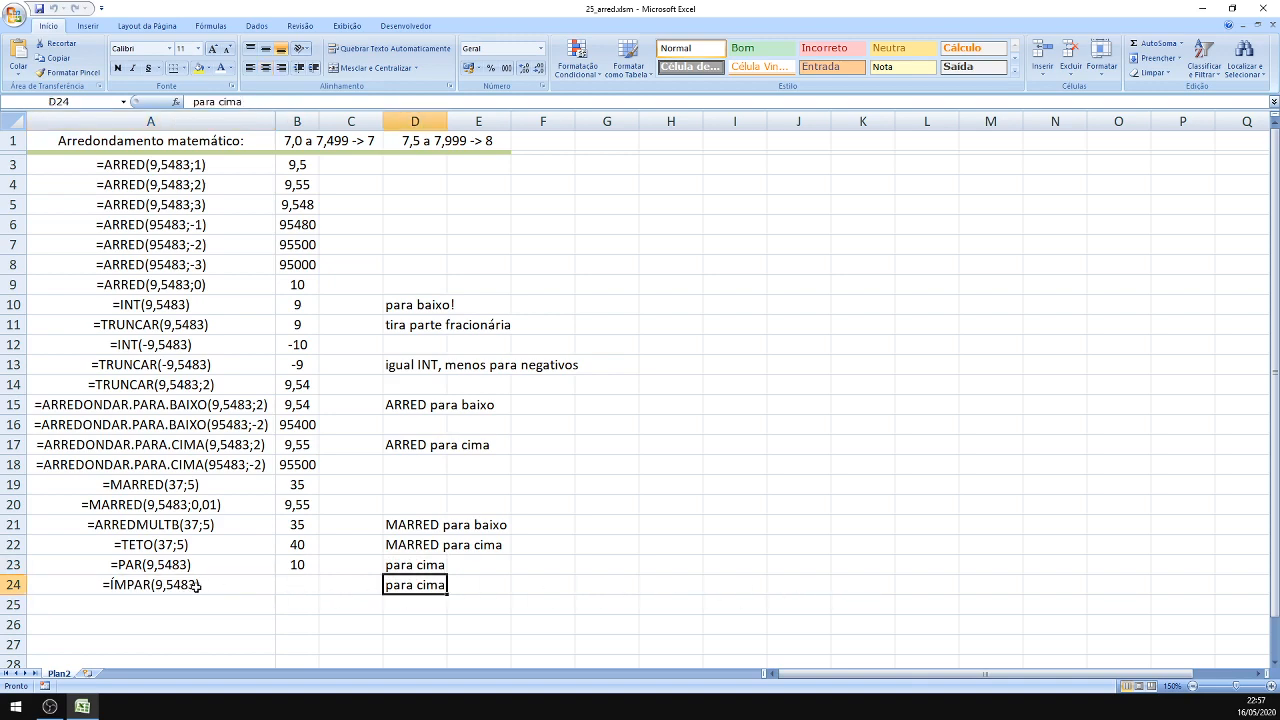
click(287, 587)
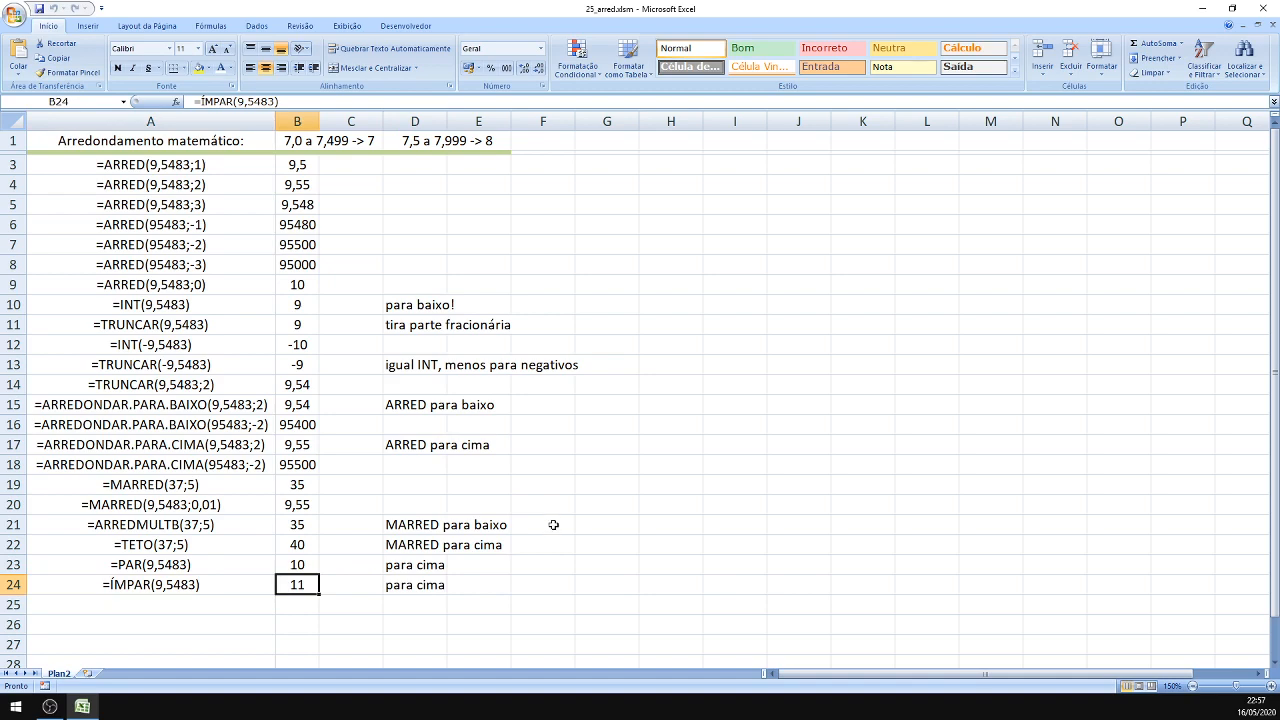
Step: Highlight the ARRED example in A3, INT in A10, the round-down and round-up examples in A16:A17, and MARRED in A19 with yellow fill
click(163, 163)
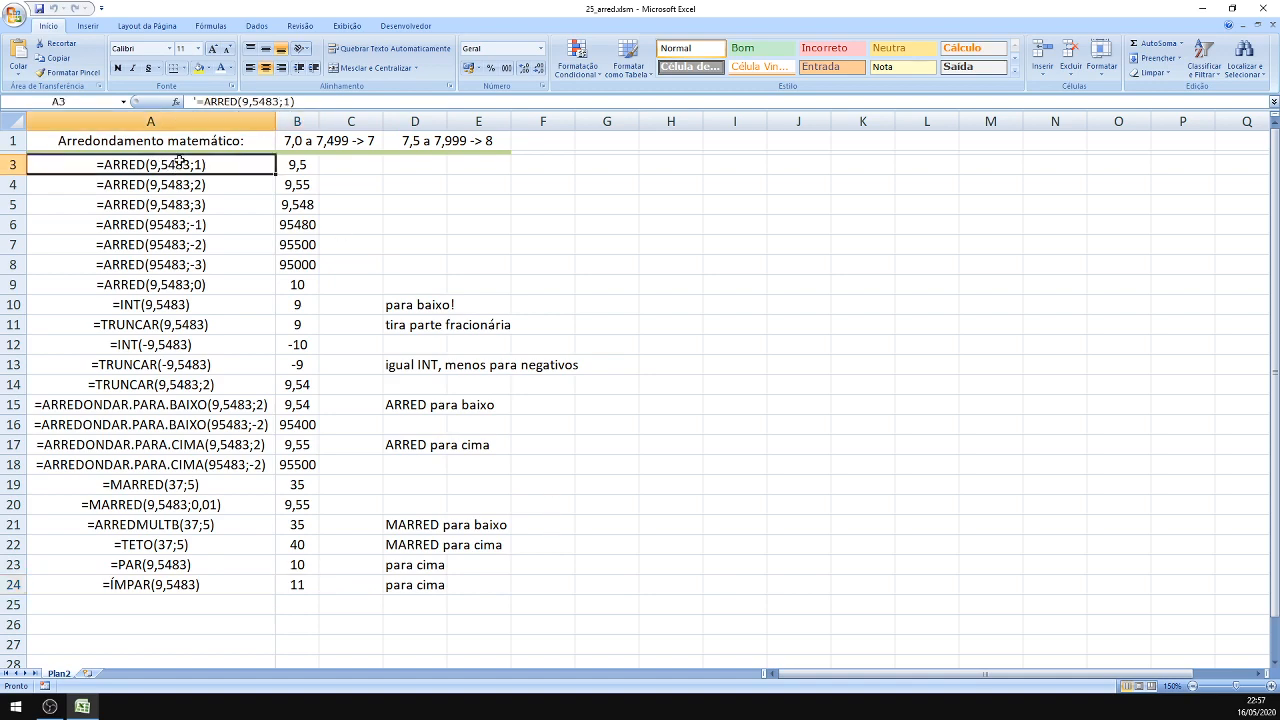
click(199, 67)
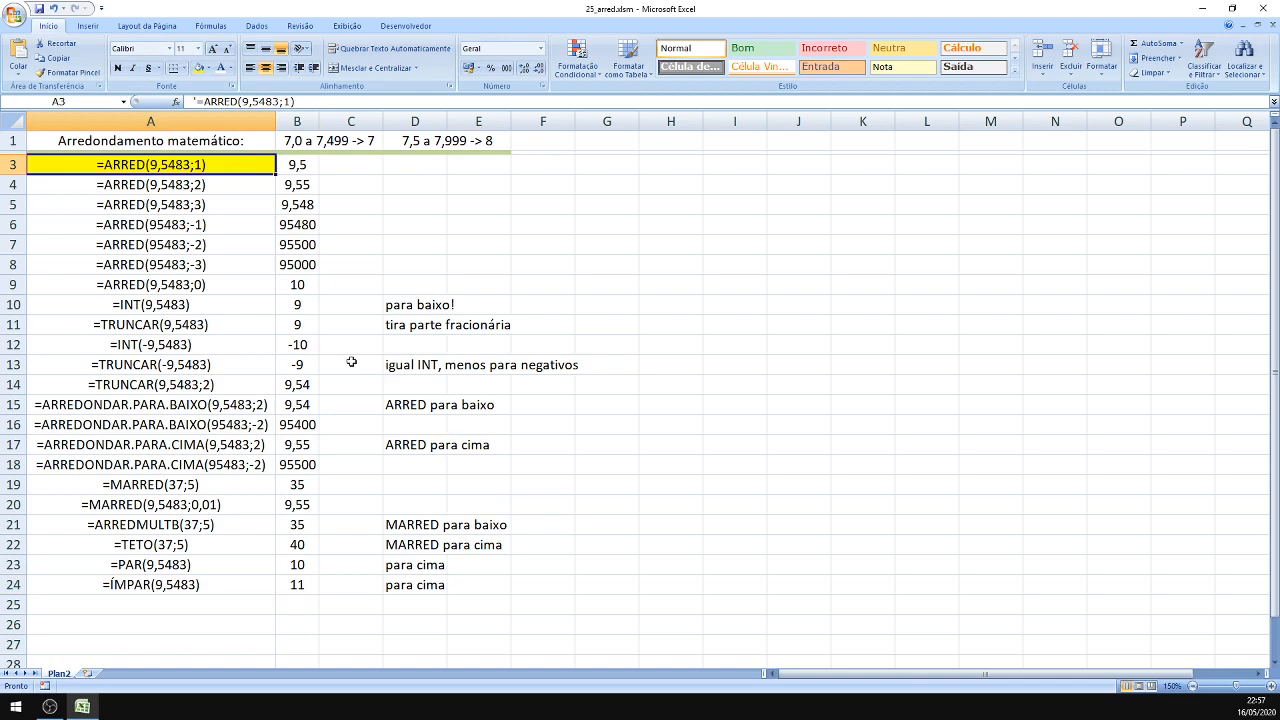
click(234, 305)
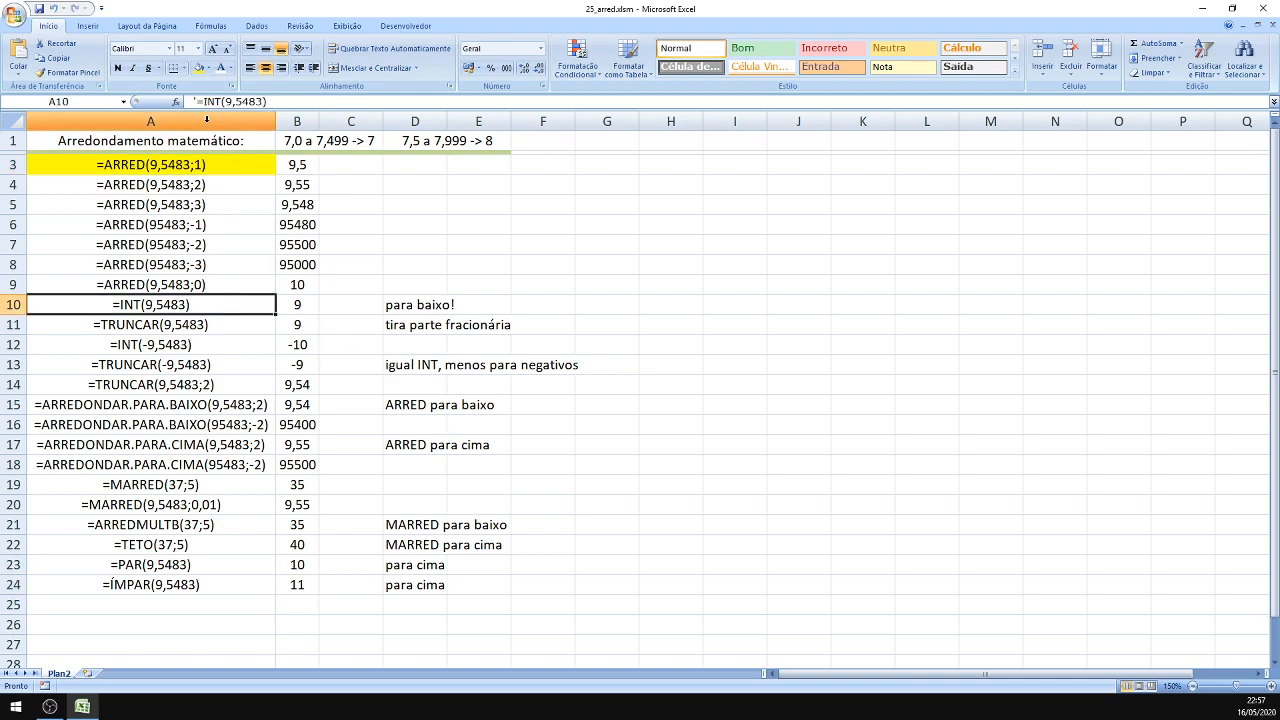
click(199, 67)
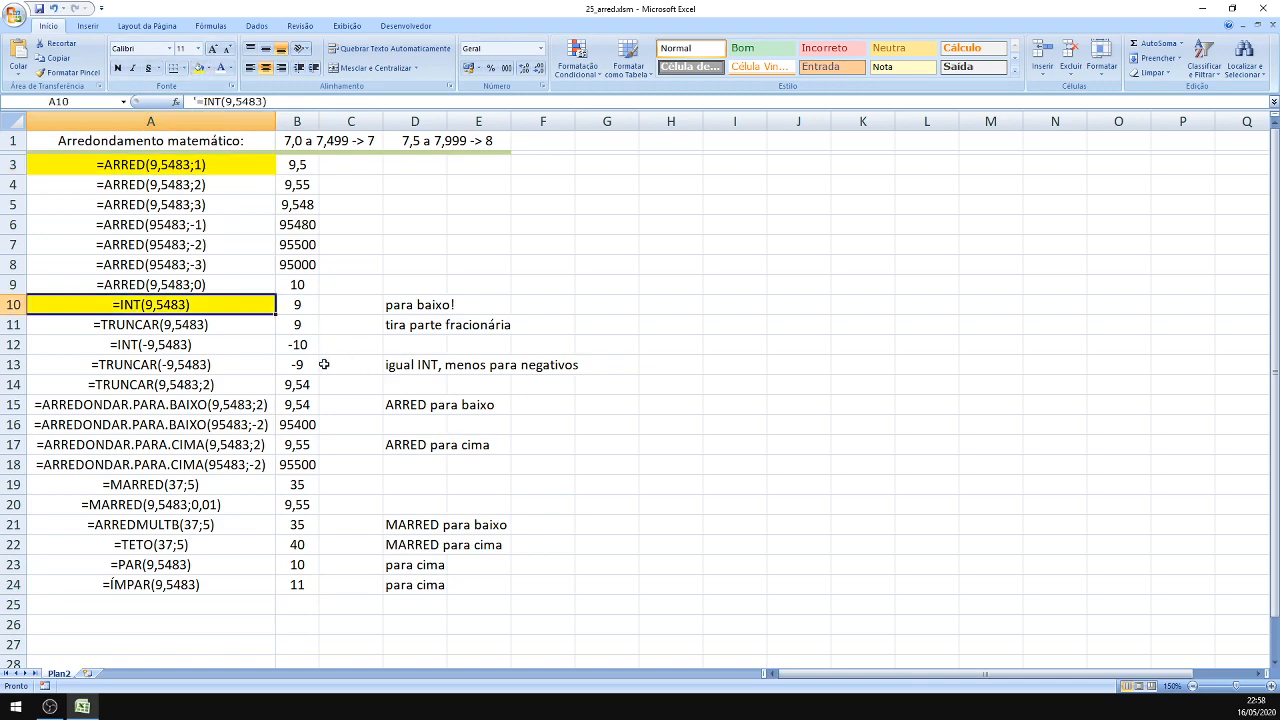
drag(196, 428, 196, 444)
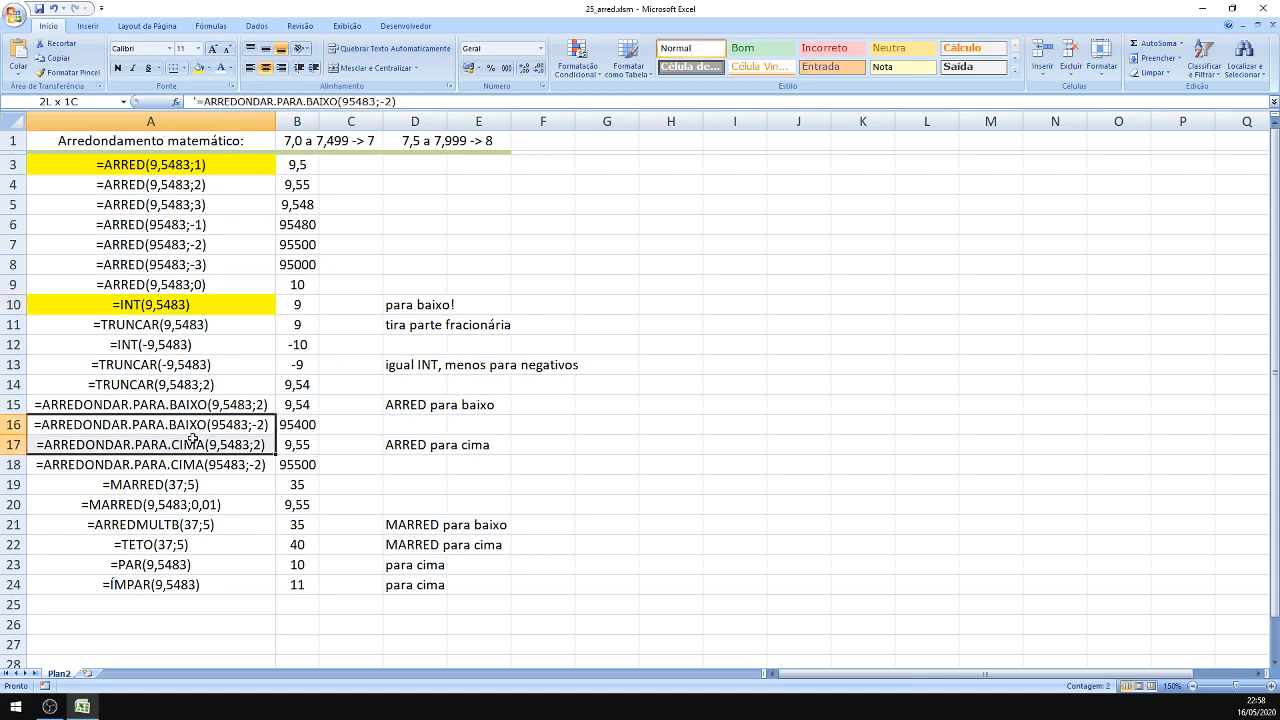
click(199, 67)
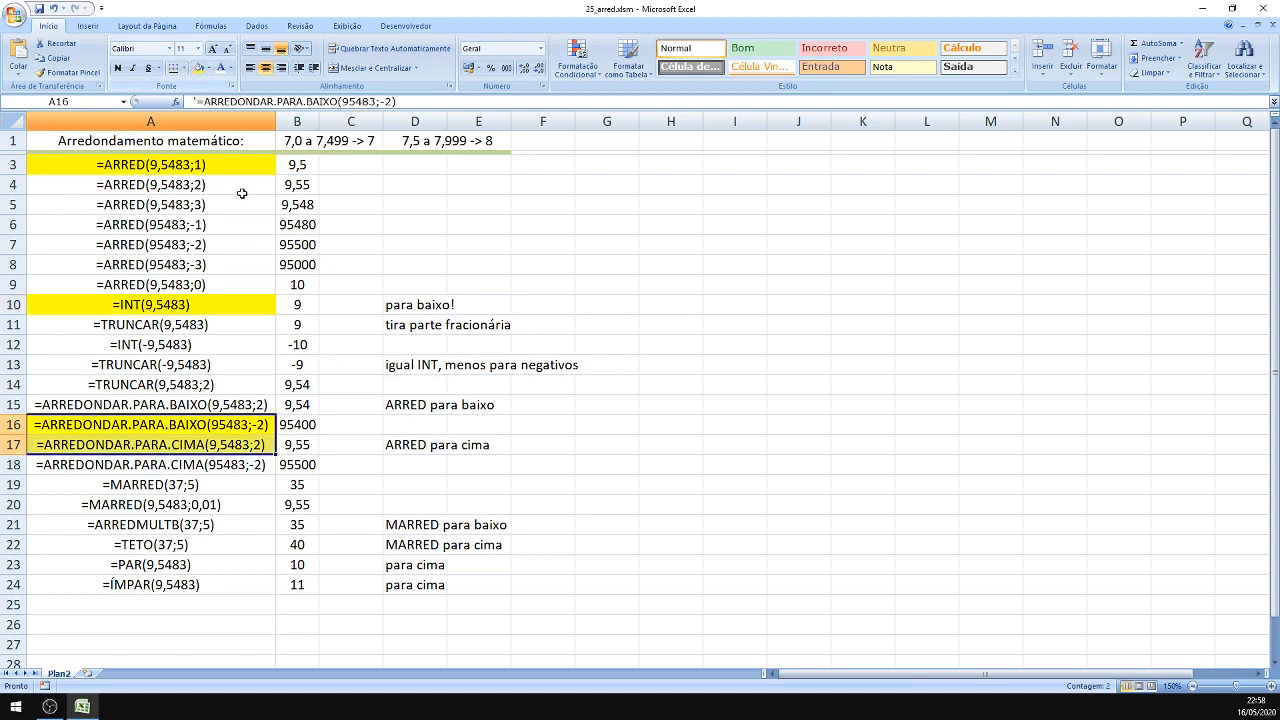
click(234, 484)
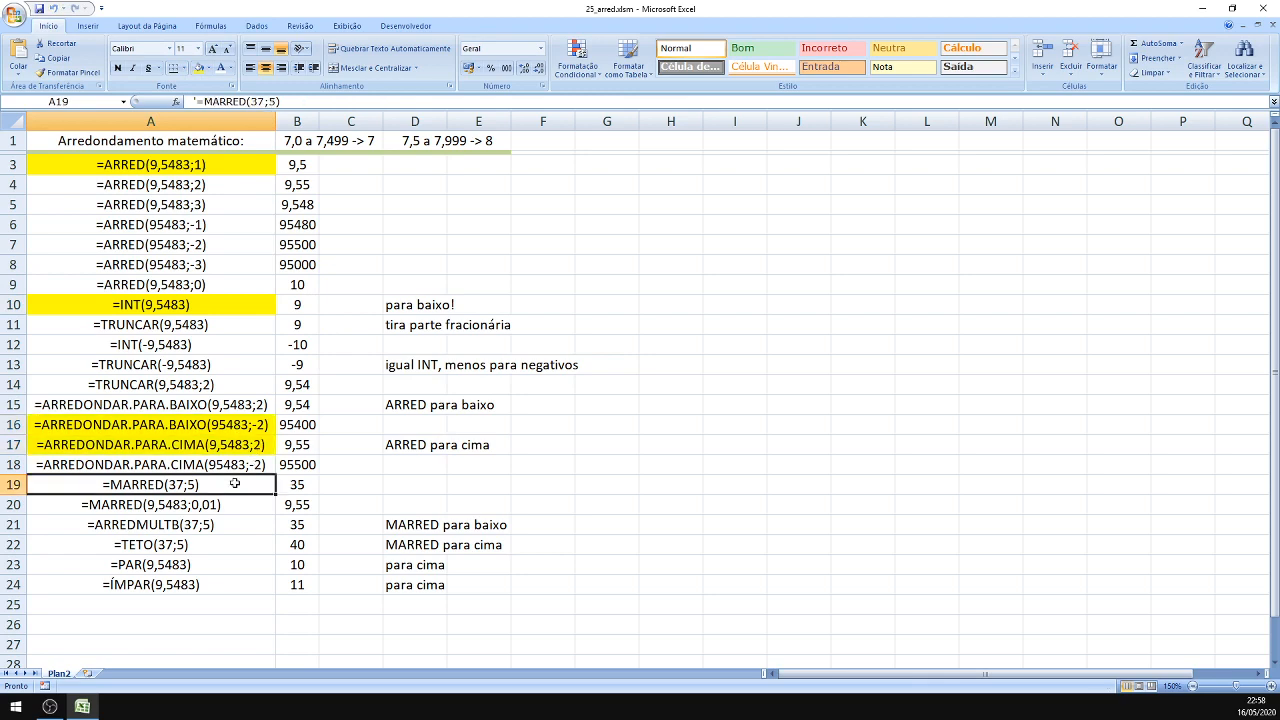
click(199, 68)
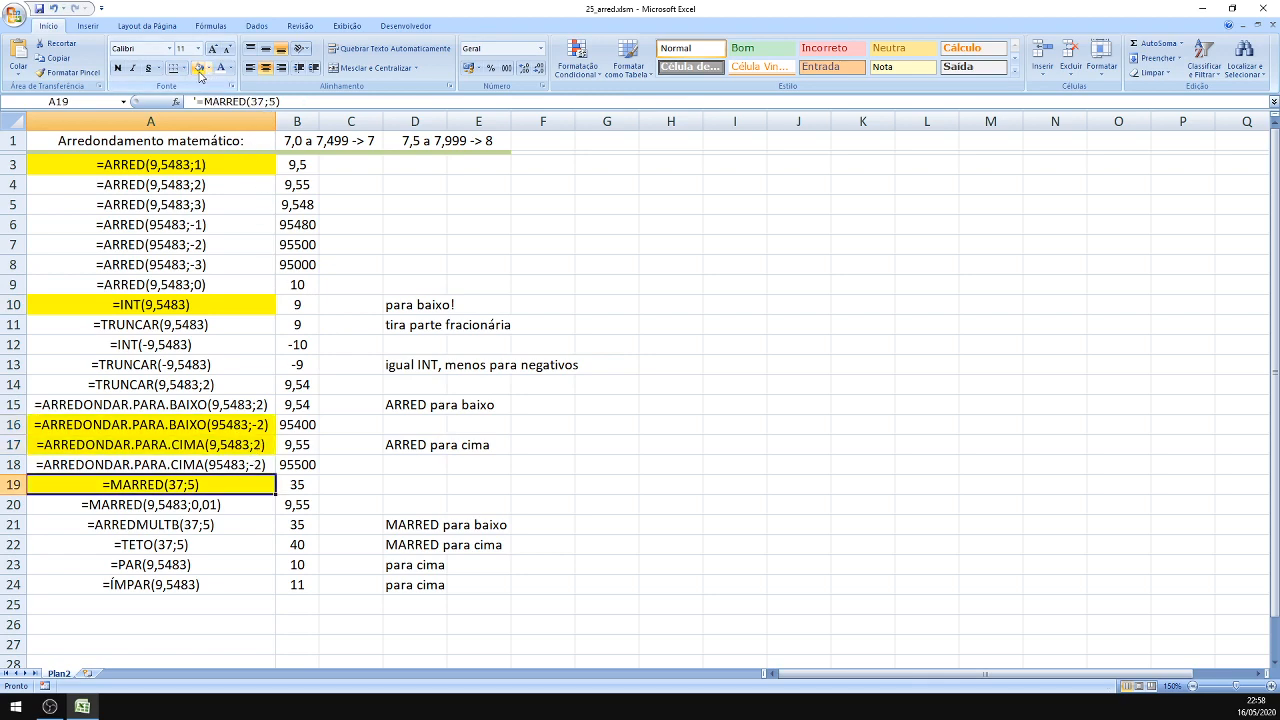